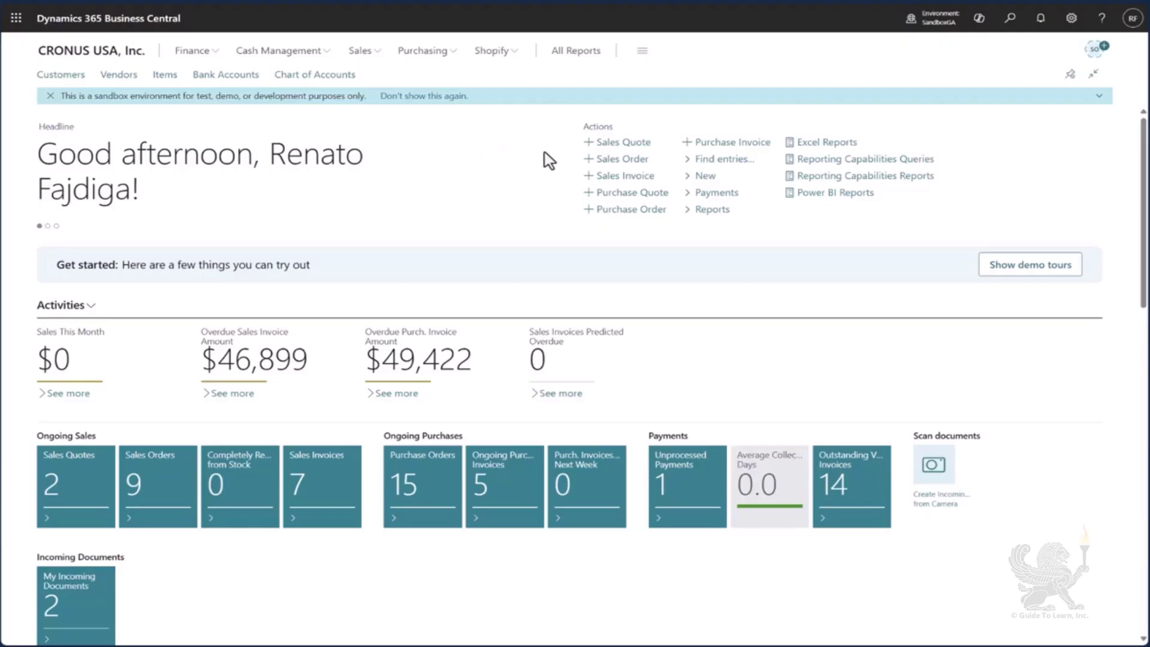
# Find the Locations page and open the zones list of the NORTH location.
pyautogui.click(1009, 19)
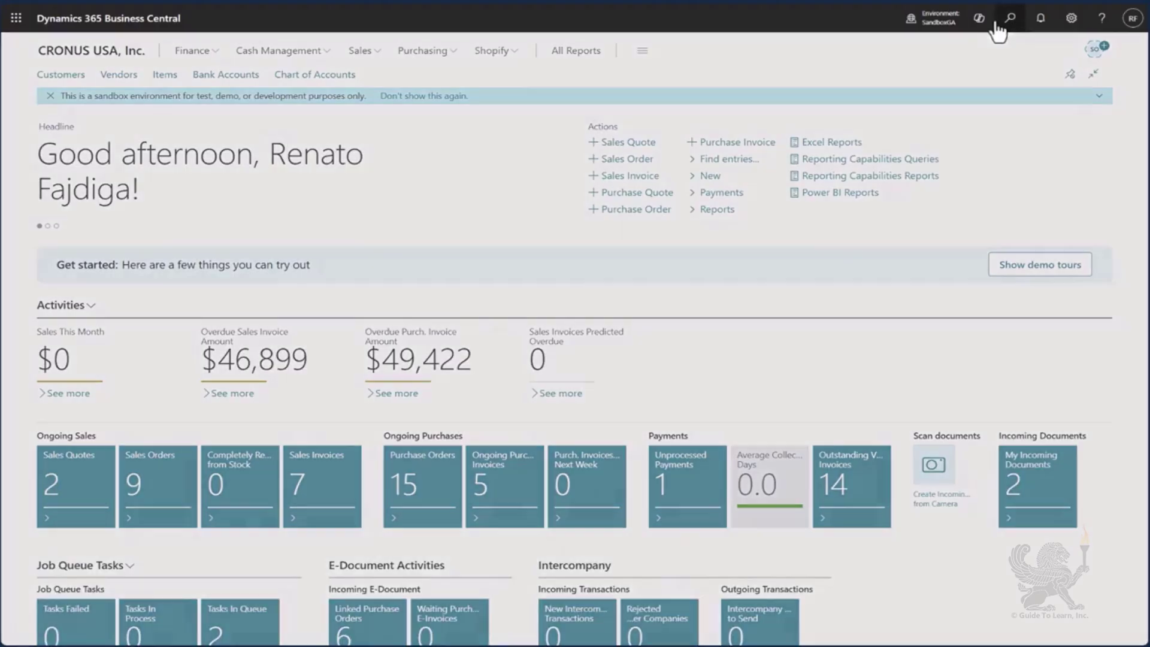
pyautogui.write('locations')
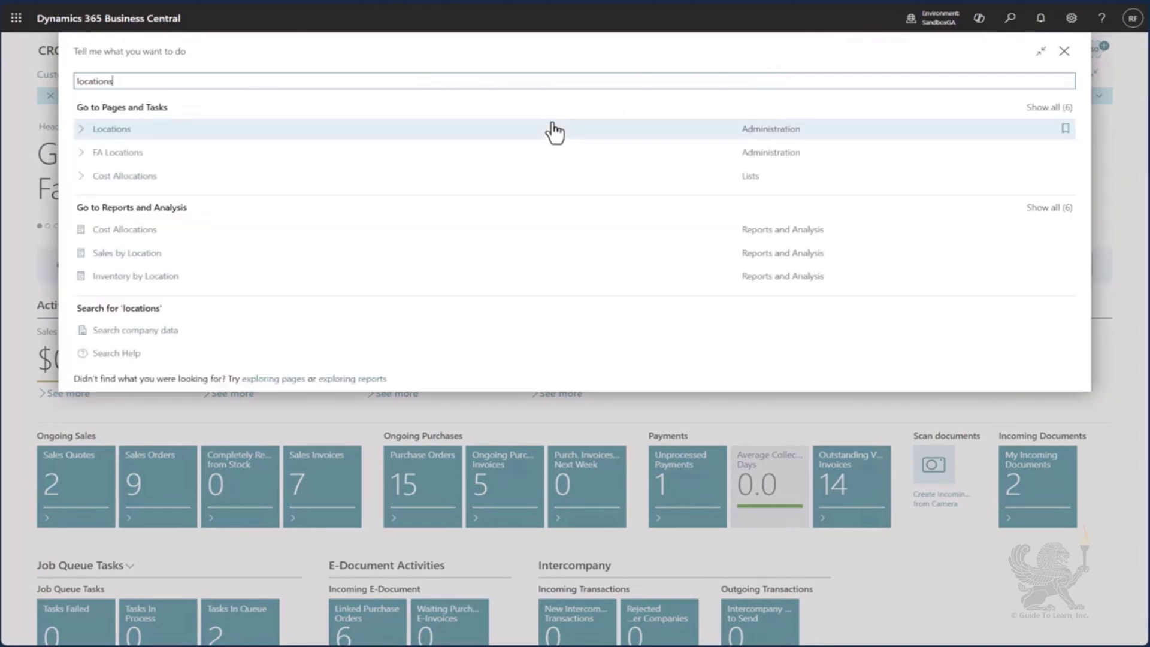
pyautogui.click(554, 130)
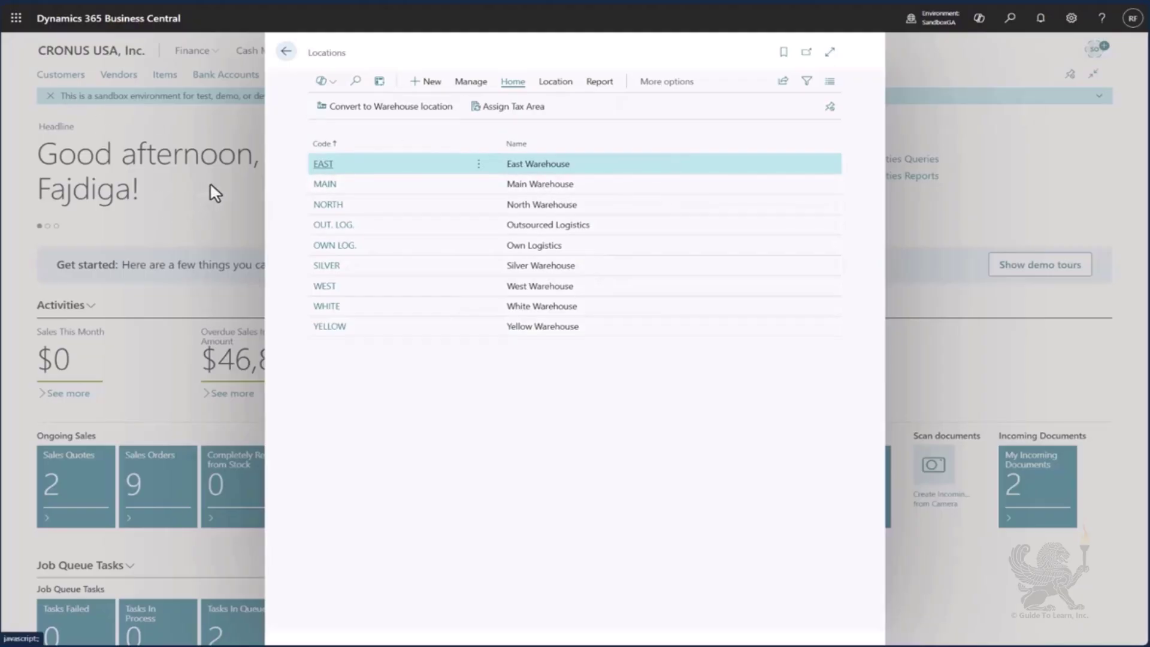
pyautogui.click(371, 204)
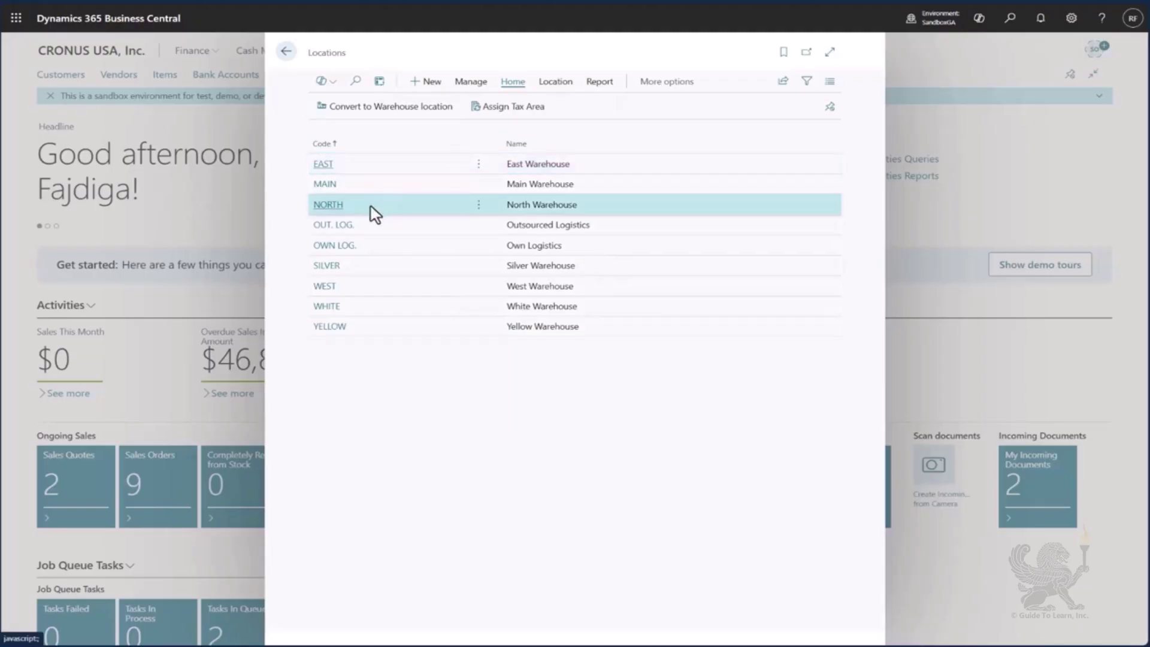
pyautogui.click(329, 205)
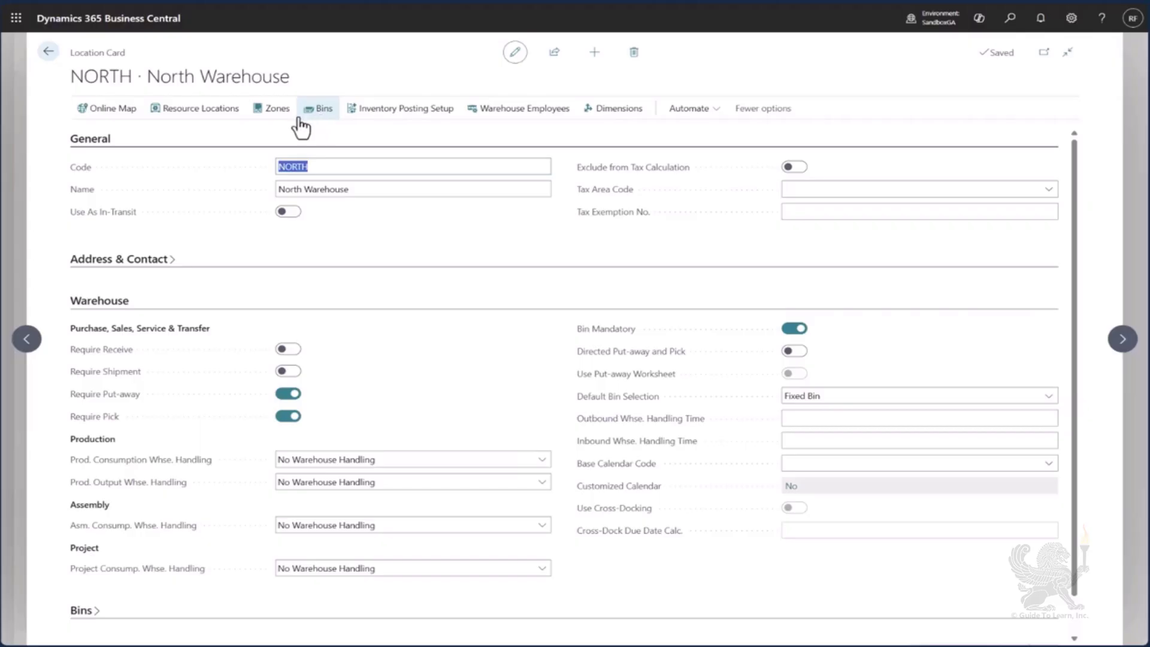
pyautogui.click(274, 112)
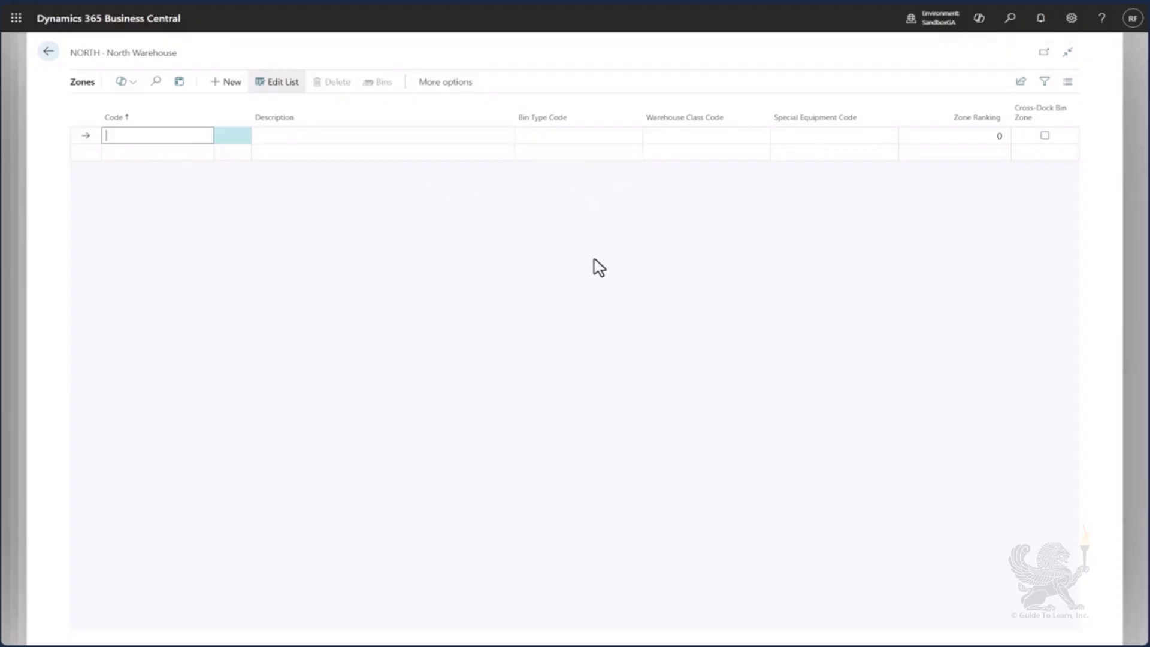
# Add a zone with code STAGING, description "Staging zone" and warehouse class code COLD.
pyautogui.write('Staging')
pyautogui.press('Tab')
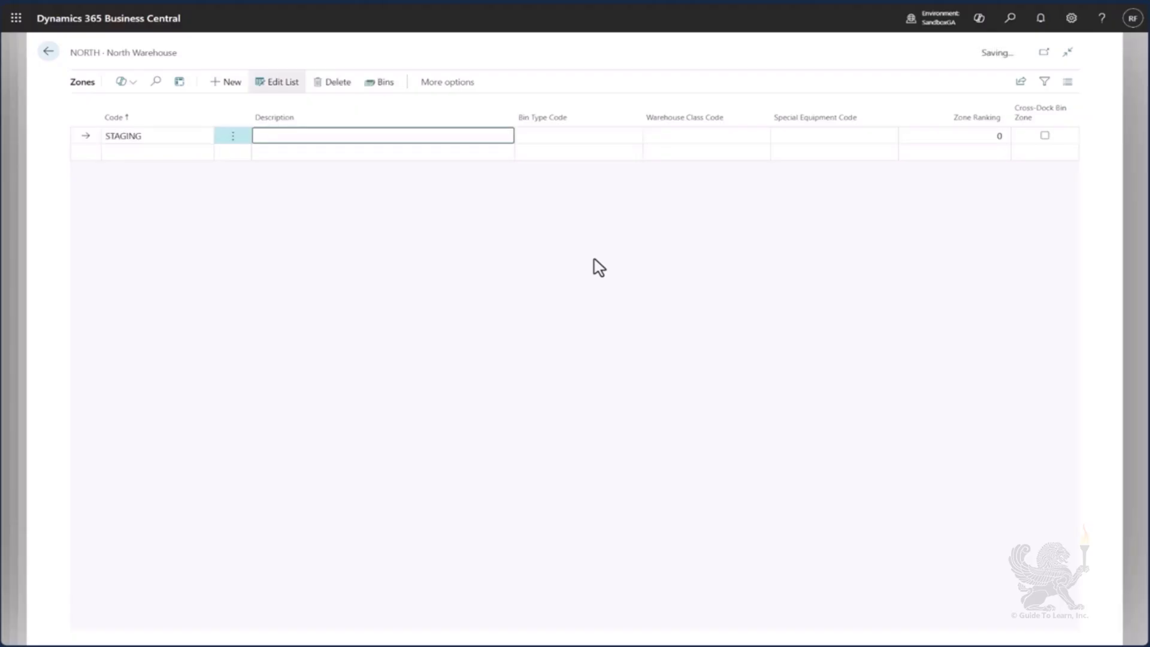
pyautogui.write('Staging zone')
pyautogui.press('Tab')
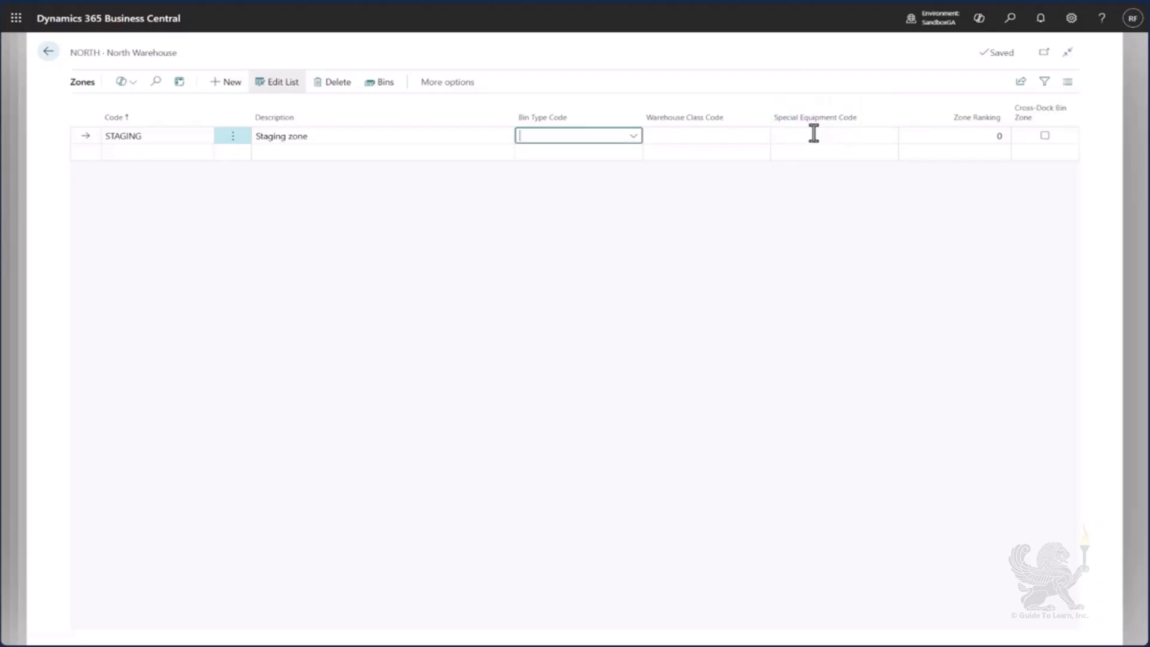
pyautogui.click(733, 138)
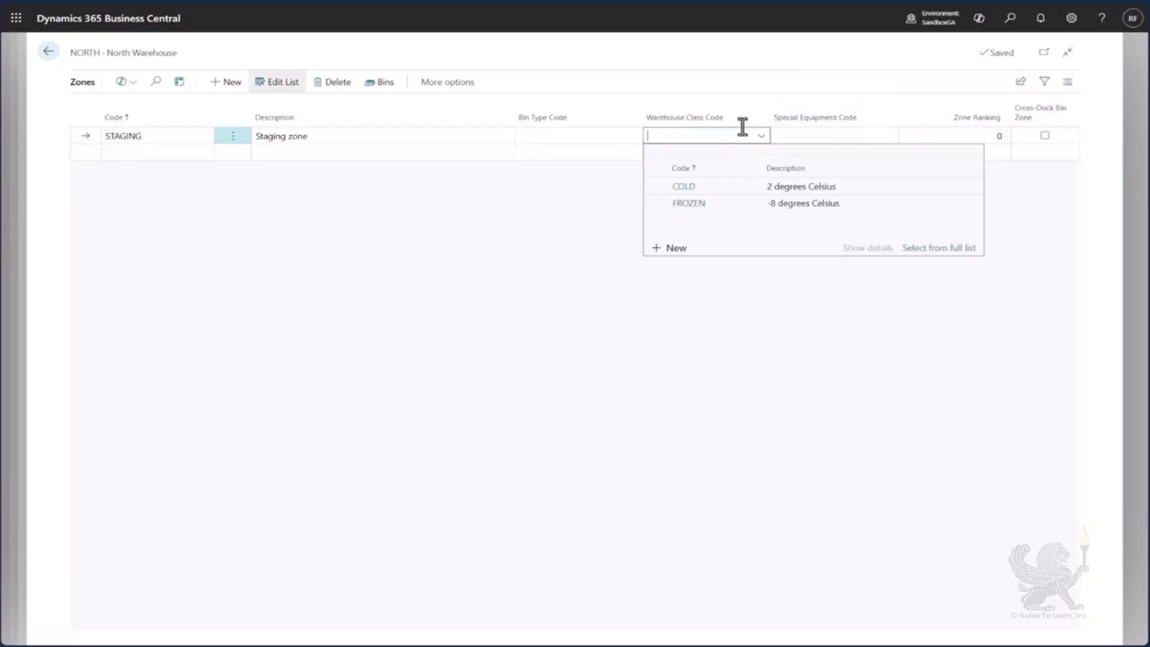
pyautogui.click(728, 186)
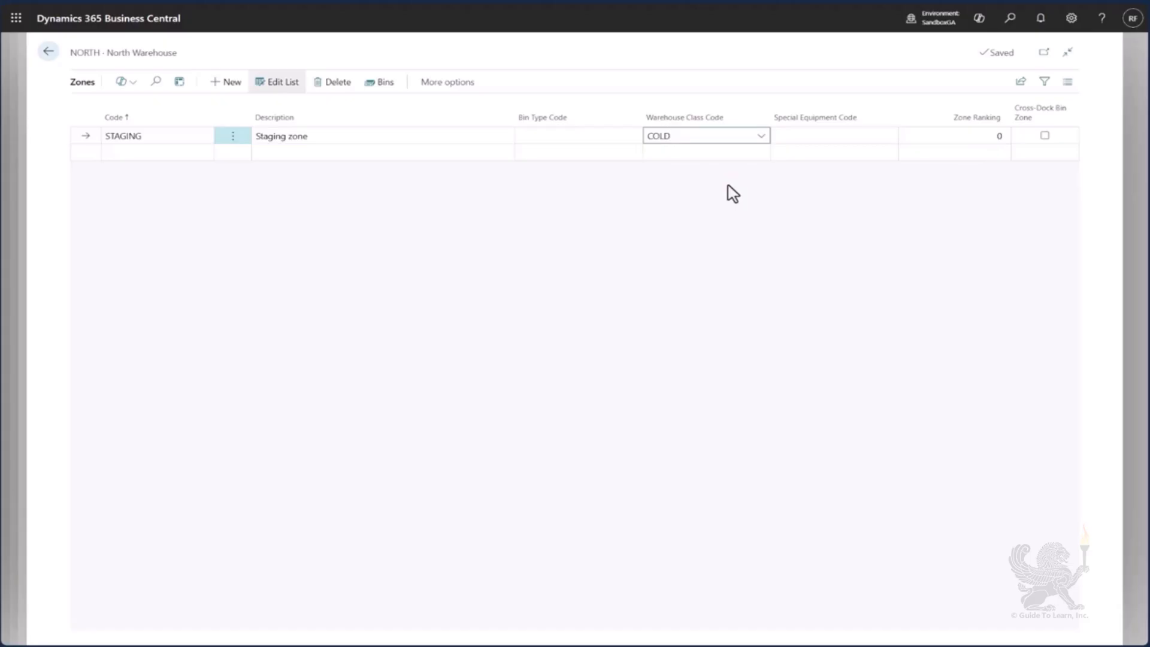
# Check the special equipment options for the STAGING zone and set its zone ranking to 20.
pyautogui.click(825, 137)
pyautogui.click(888, 137)
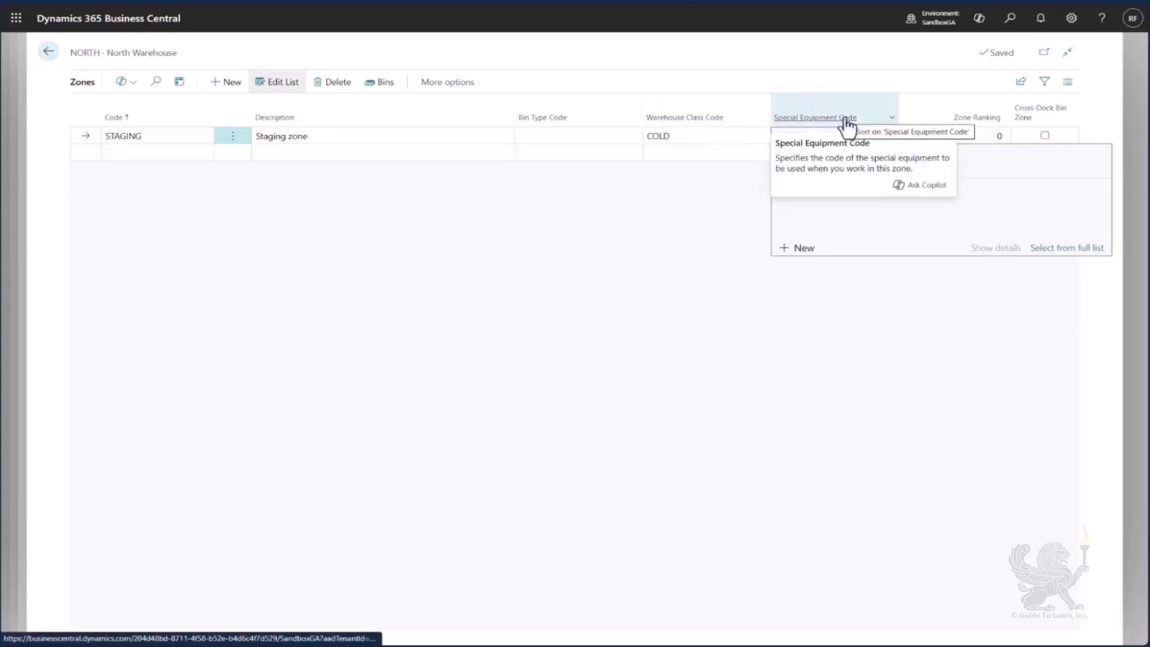
pyautogui.click(970, 135)
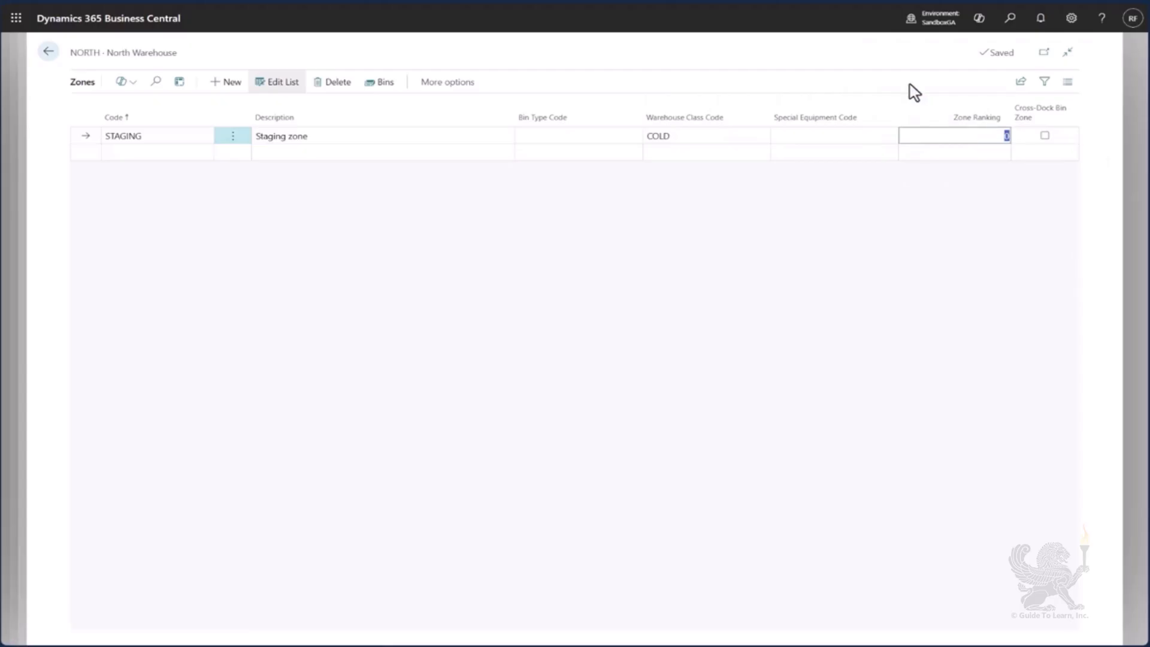
pyautogui.write('20')
pyautogui.press('Tab')
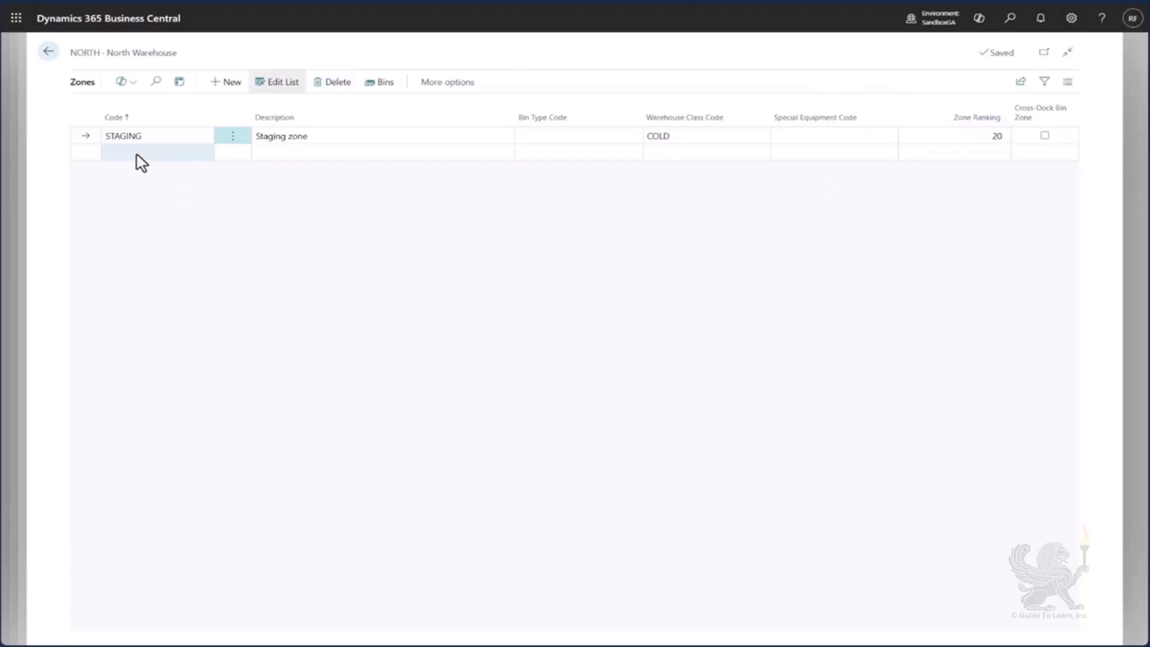
# Add a second zone with code BULK, description "Bulk zone" and zone ranking 5.
pyautogui.click(182, 152)
pyautogui.write('BULK')
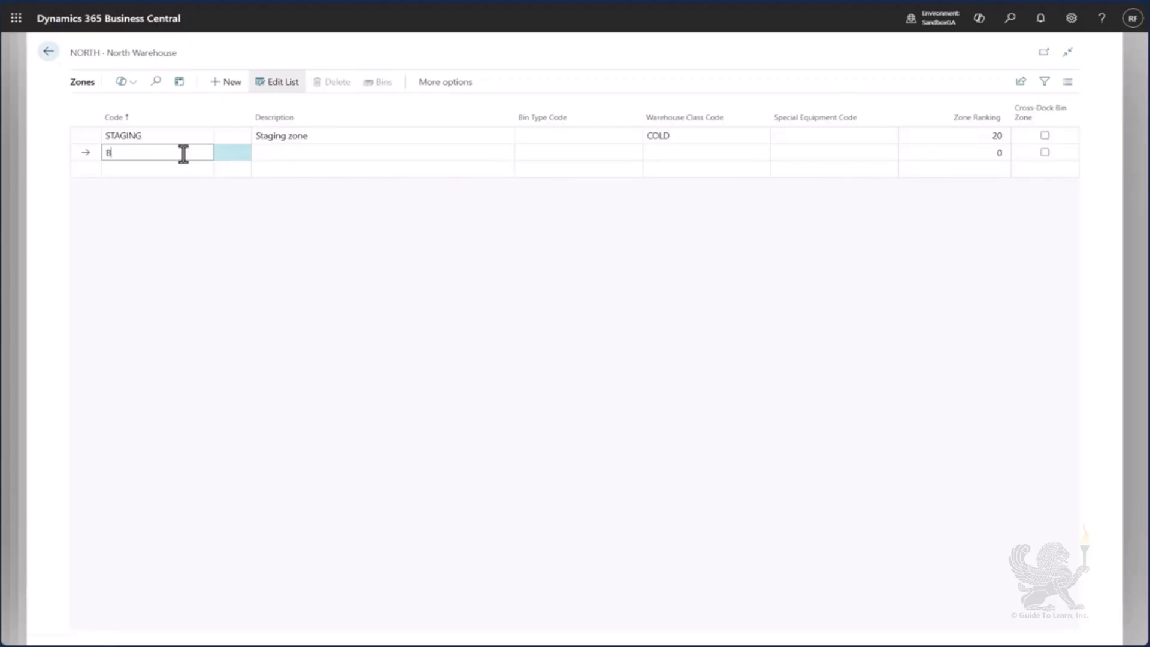
pyautogui.press('Tab')
pyautogui.write('Bulk ')
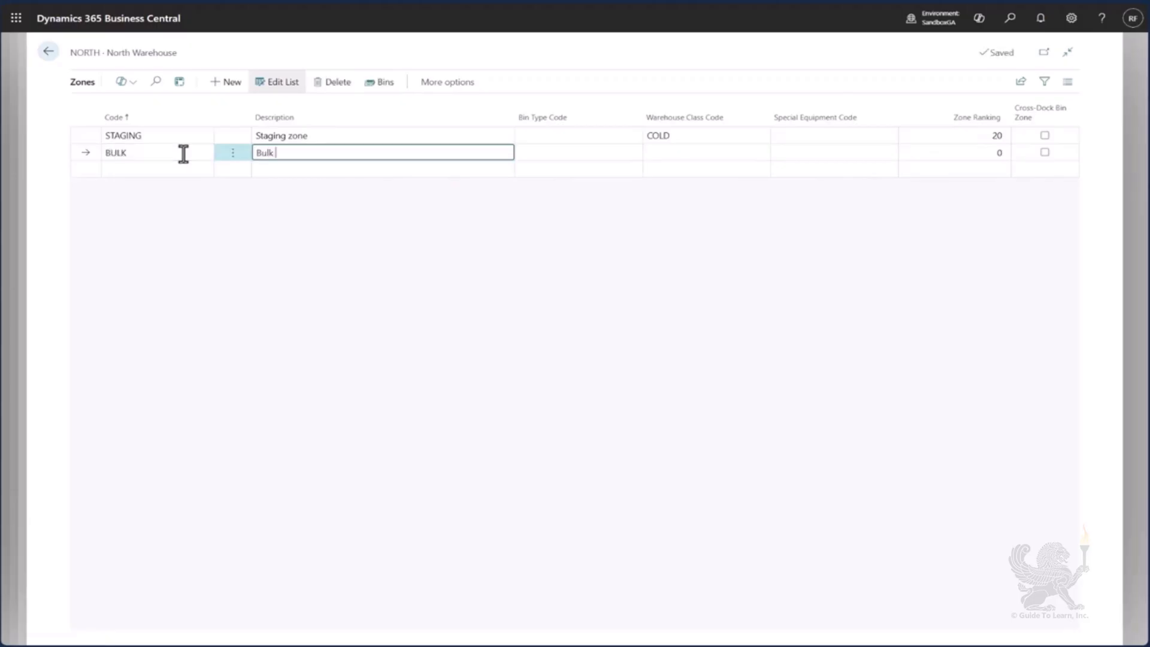
pyautogui.write('zone')
pyautogui.press('Tab')
pyautogui.press('Tab')
pyautogui.press('Tab')
pyautogui.press('Tab')
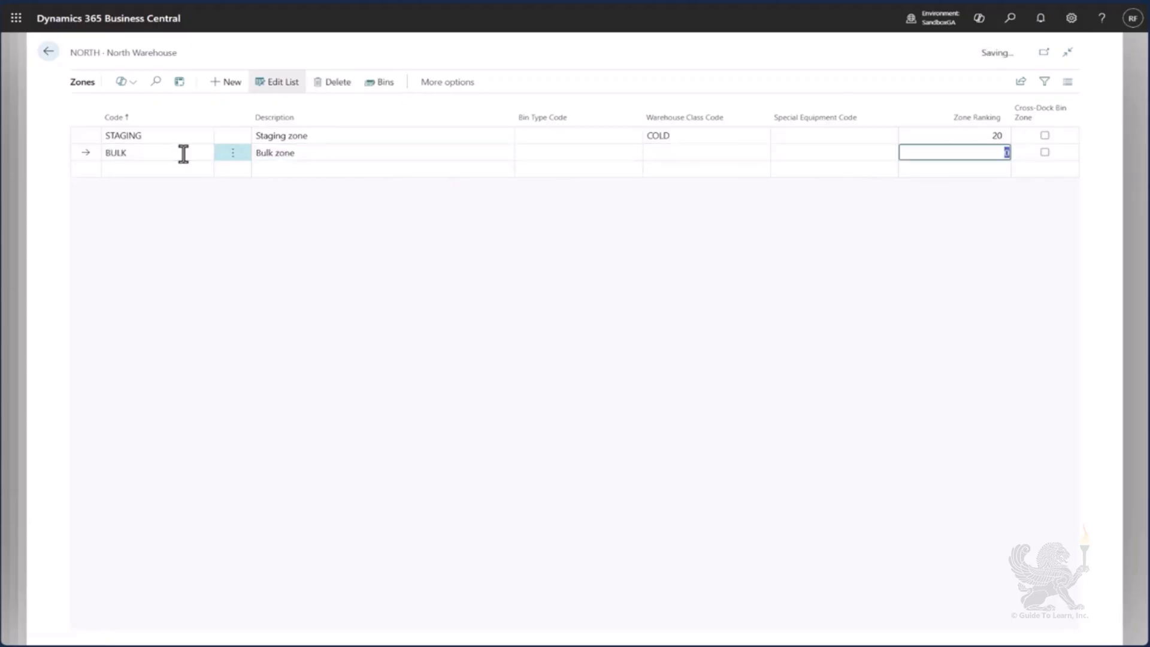
pyautogui.write('5')
# Add a third zone with code PICK, description "Picking zone" and zone ranking 100.
pyautogui.click(172, 170)
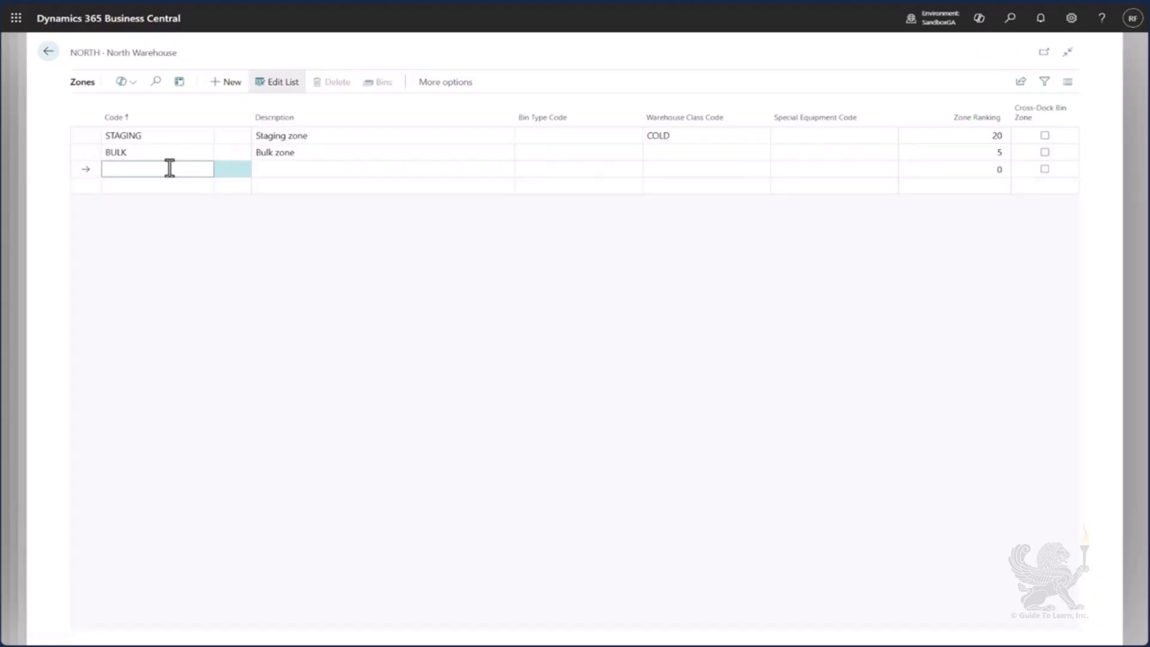
pyautogui.write('Pick')
pyautogui.press('Tab')
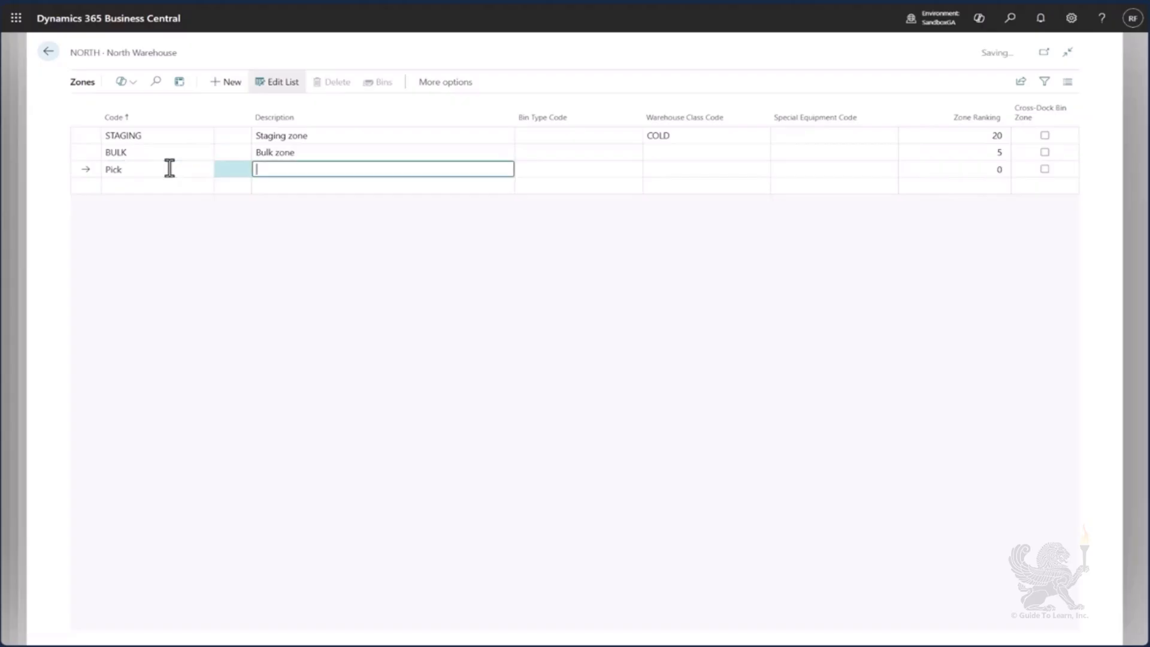
pyautogui.write('Picking zone')
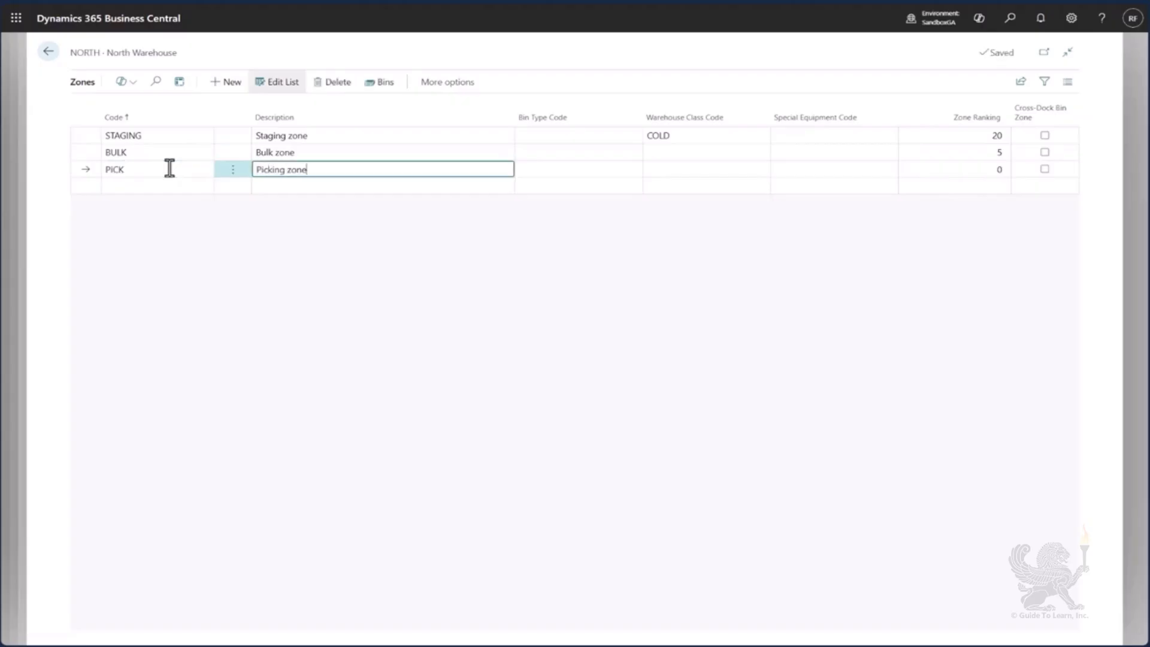
pyautogui.press('Tab')
pyautogui.press('Tab')
pyautogui.press('Tab')
pyautogui.press('Tab')
pyautogui.write('100')
pyautogui.press('Tab')
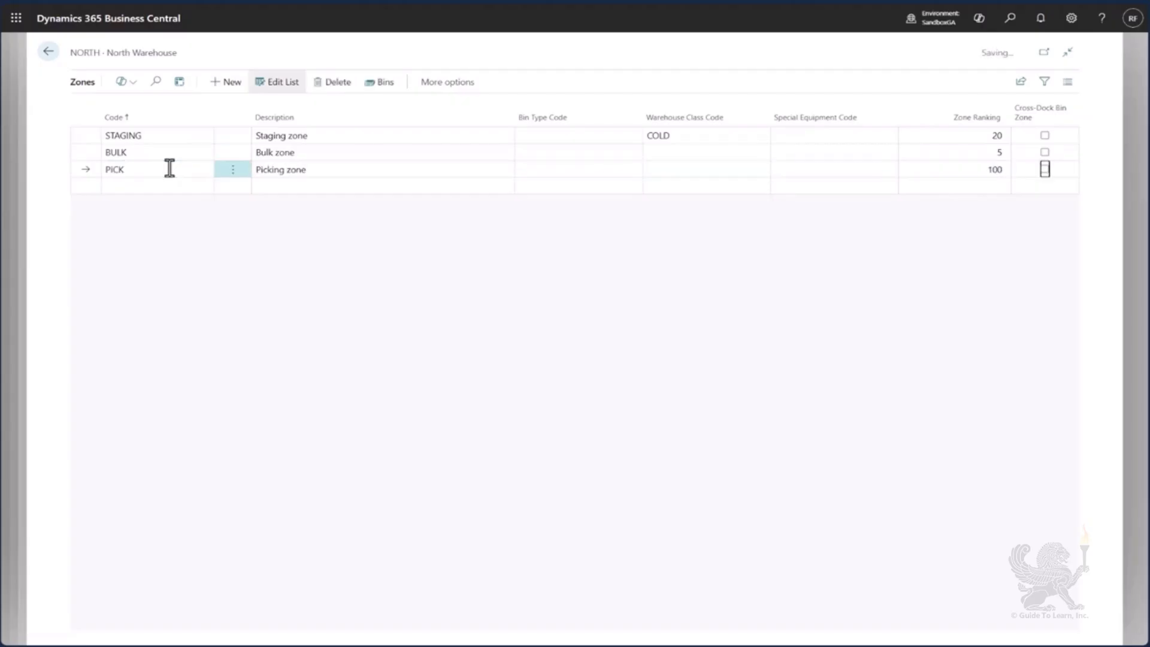
pyautogui.hotkey('shift', 'Tab')
pyautogui.press('Up')
pyautogui.press('Down')
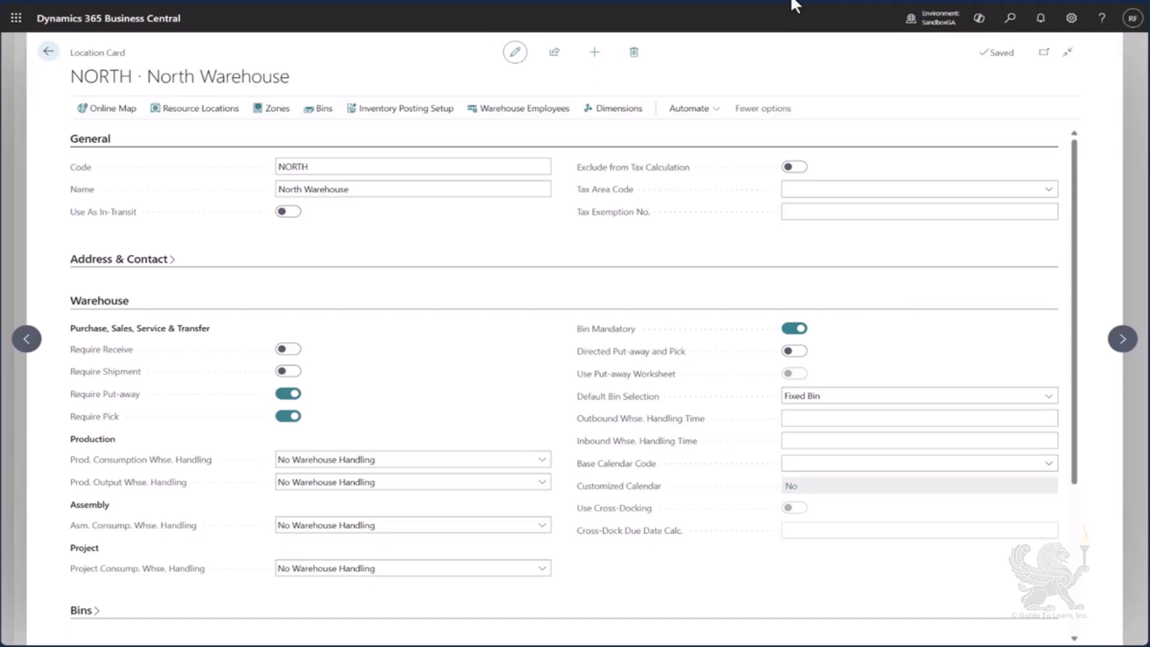
# Reopen the NORTH location's zones list and open the bins of the STAGING zone.
pyautogui.click(269, 119)
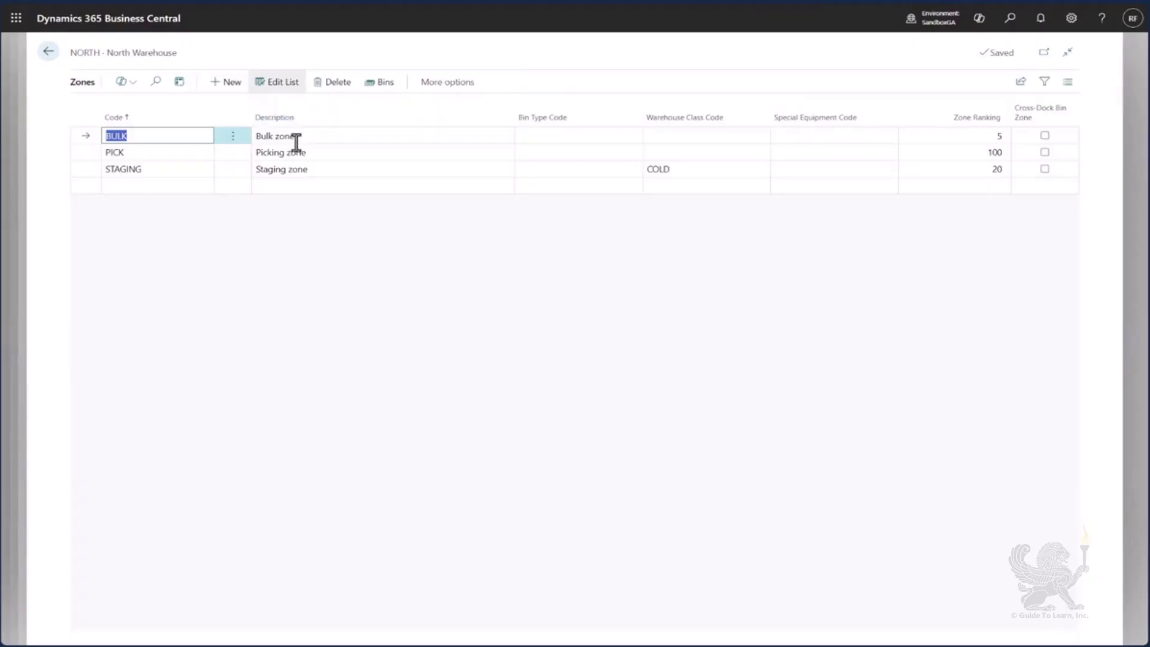
pyautogui.click(324, 170)
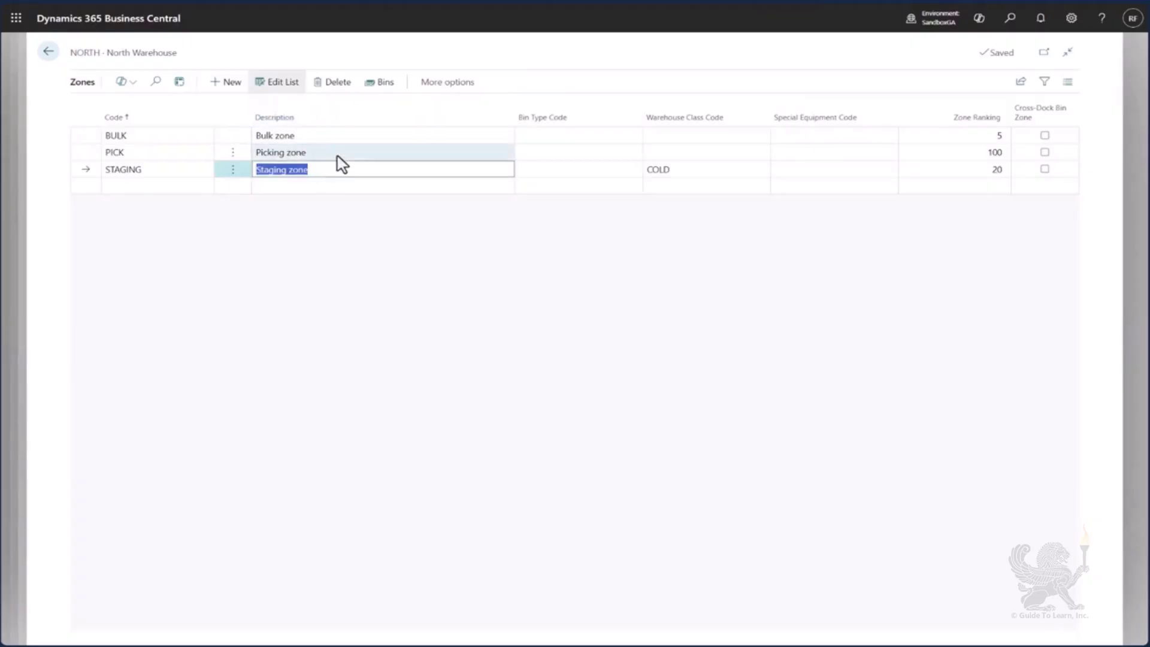
pyautogui.click(381, 85)
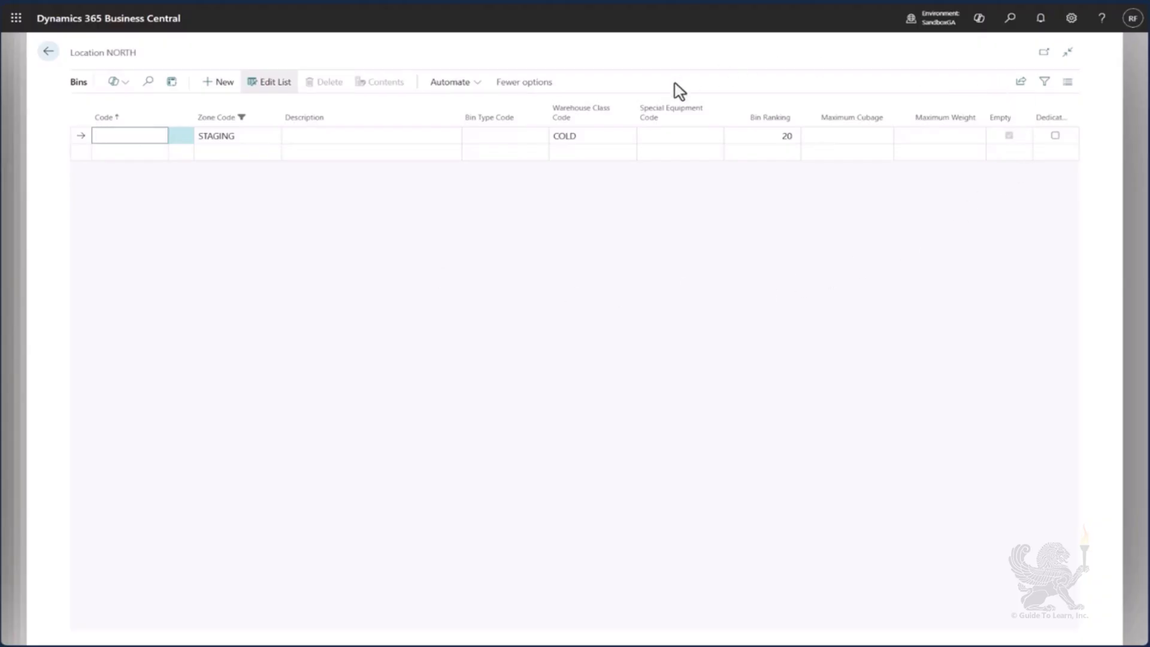
pyautogui.click(1072, 20)
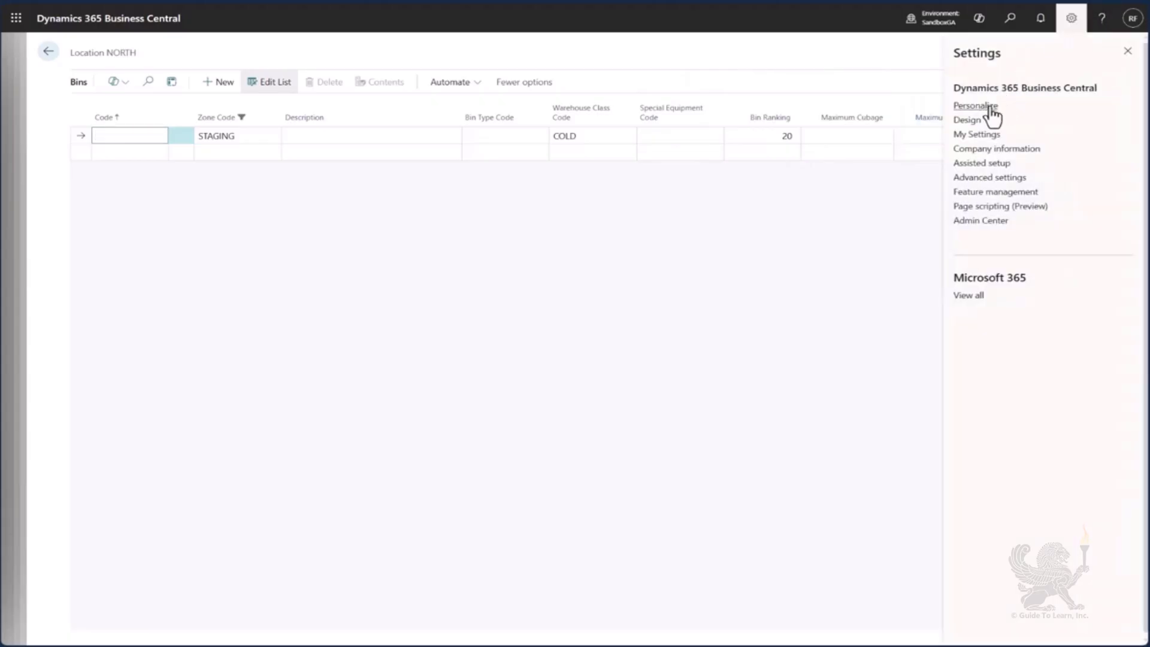
pyautogui.click(1127, 51)
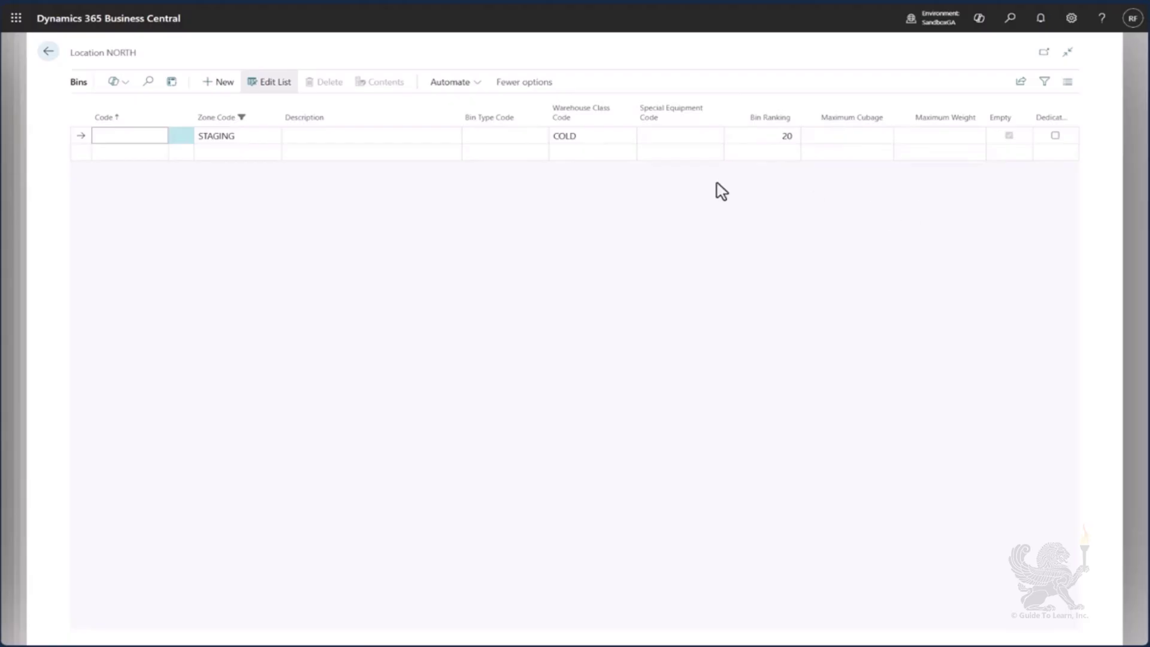
# Enter ST001 as the code of a new bin in the STAGING zone, leaving the zone code as is.
pyautogui.write('ST001')
pyautogui.click(218, 136)
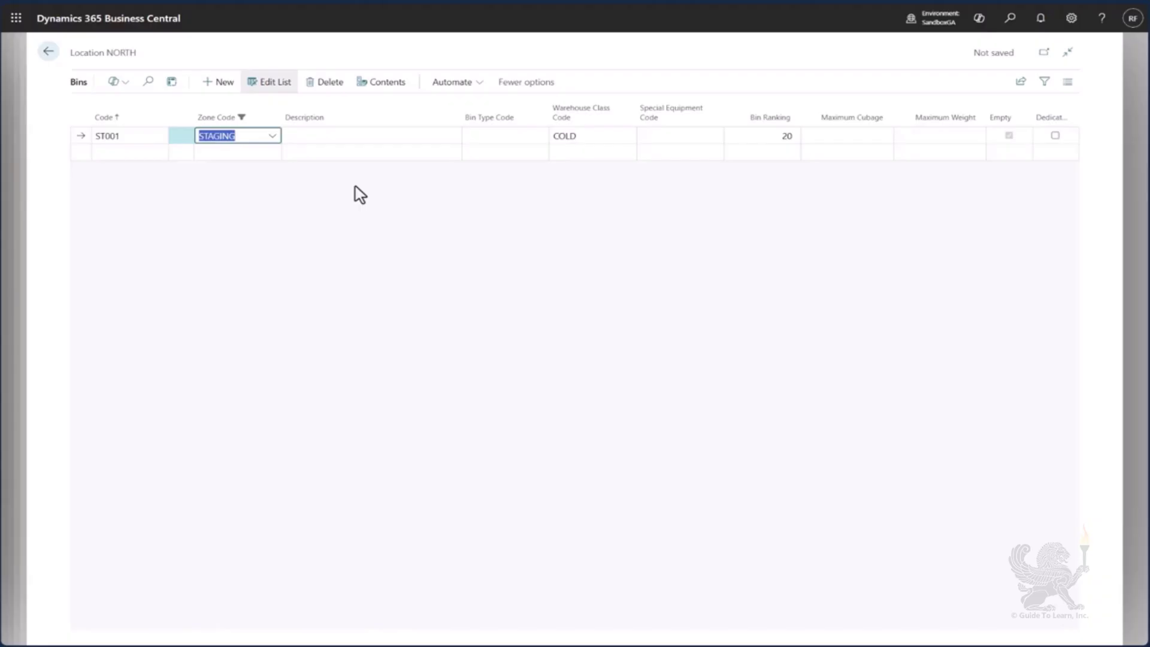
pyautogui.press('Tab')
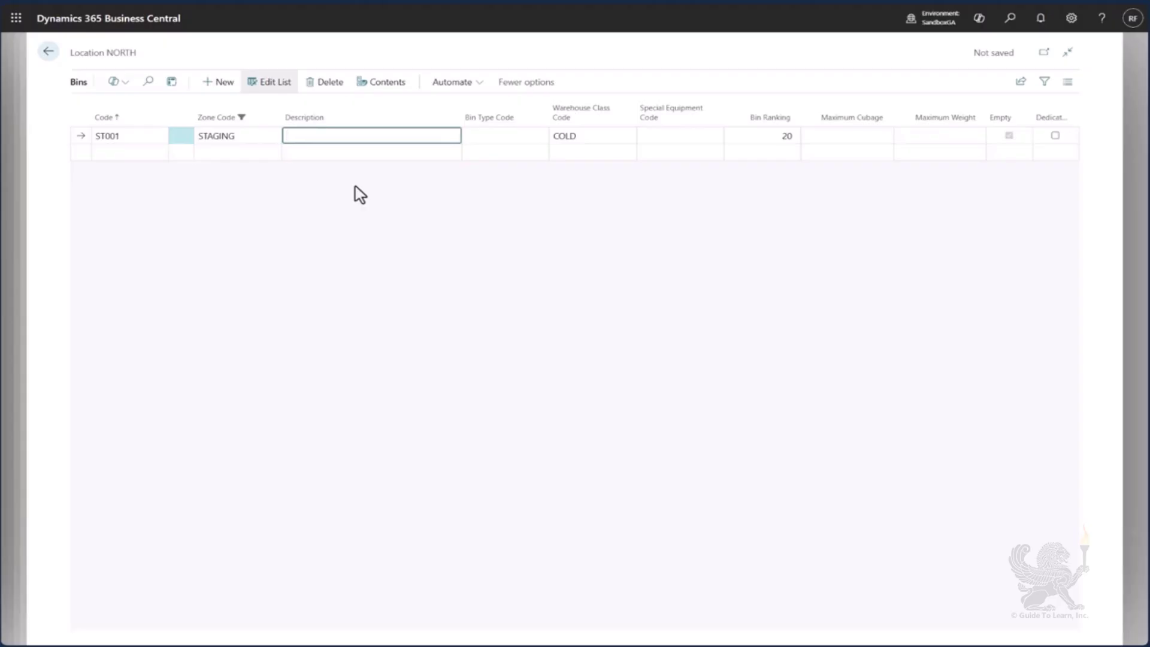
# Review the available bin type codes and warehouse class codes for bin ST001 without changing either field.
pyautogui.press('Tab')
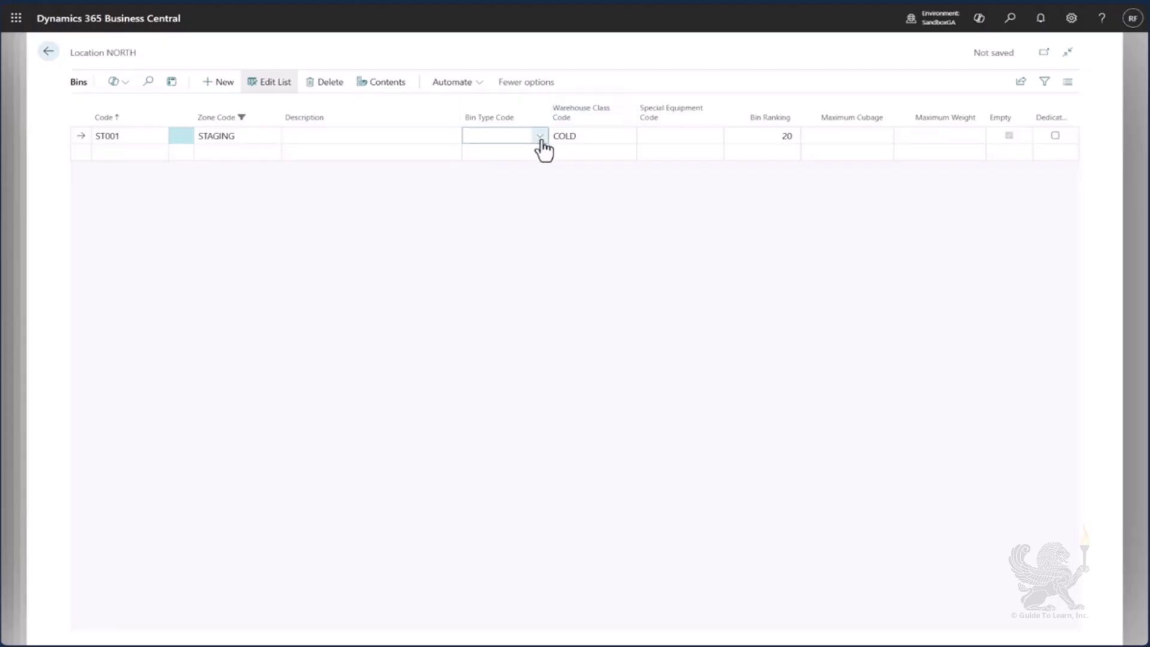
pyautogui.click(540, 137)
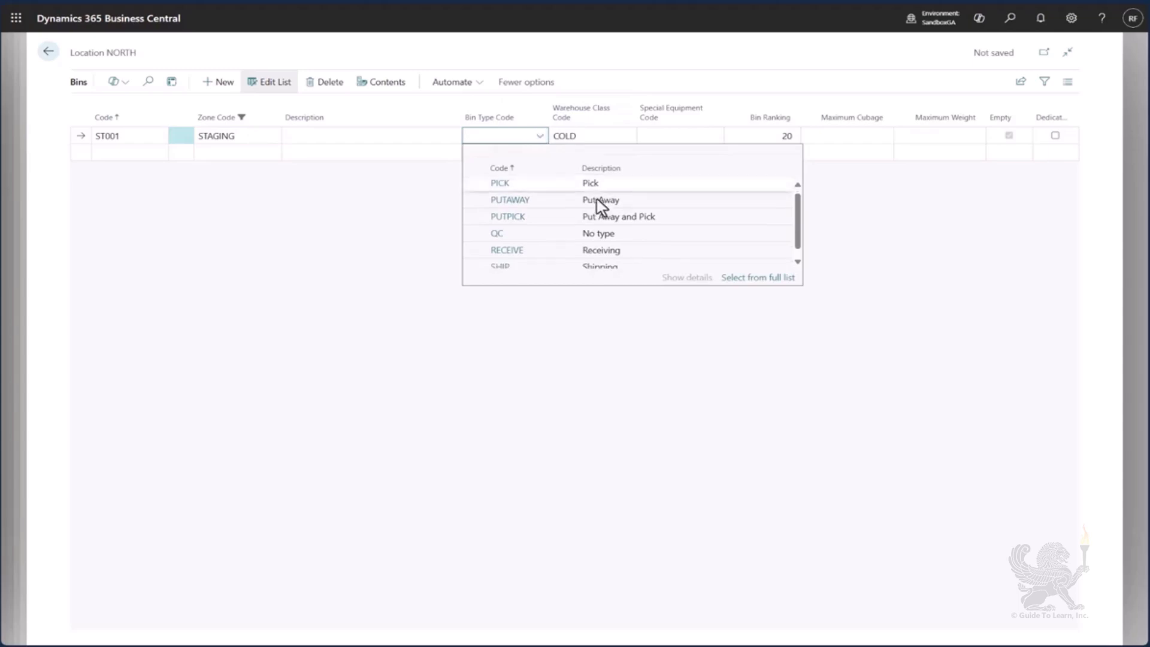
pyautogui.scroll(-1, 611, 218)
pyautogui.scroll(1, 611, 197)
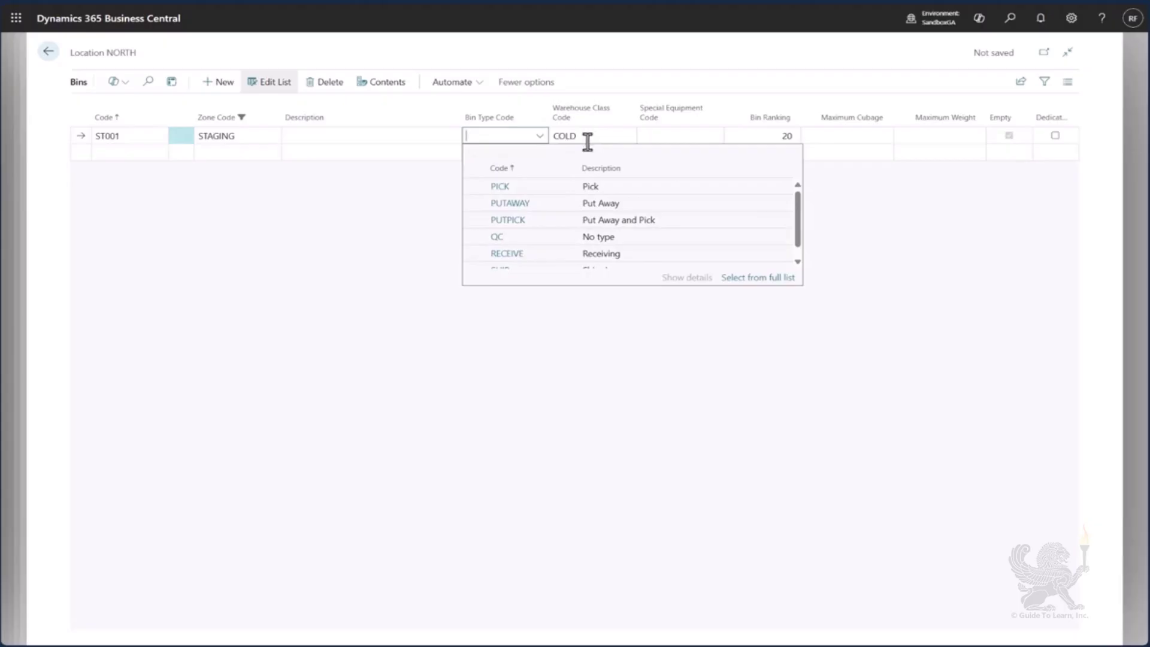
pyautogui.scroll(-1, 671, 225)
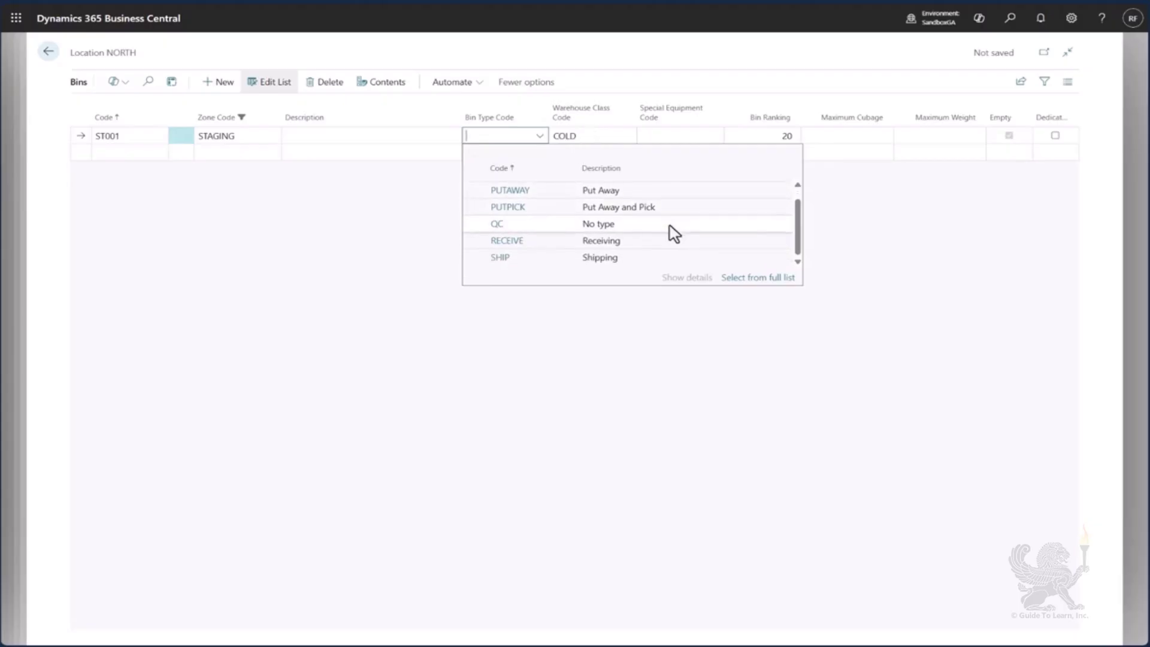
pyautogui.click(667, 82)
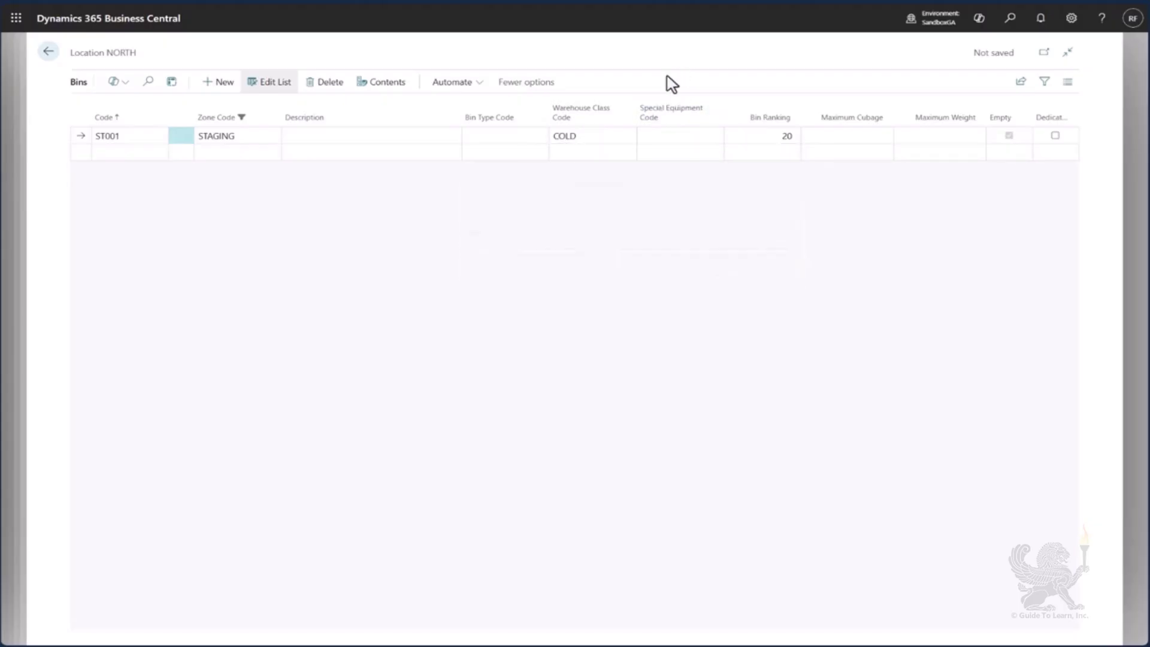
pyautogui.click(597, 139)
pyautogui.click(627, 136)
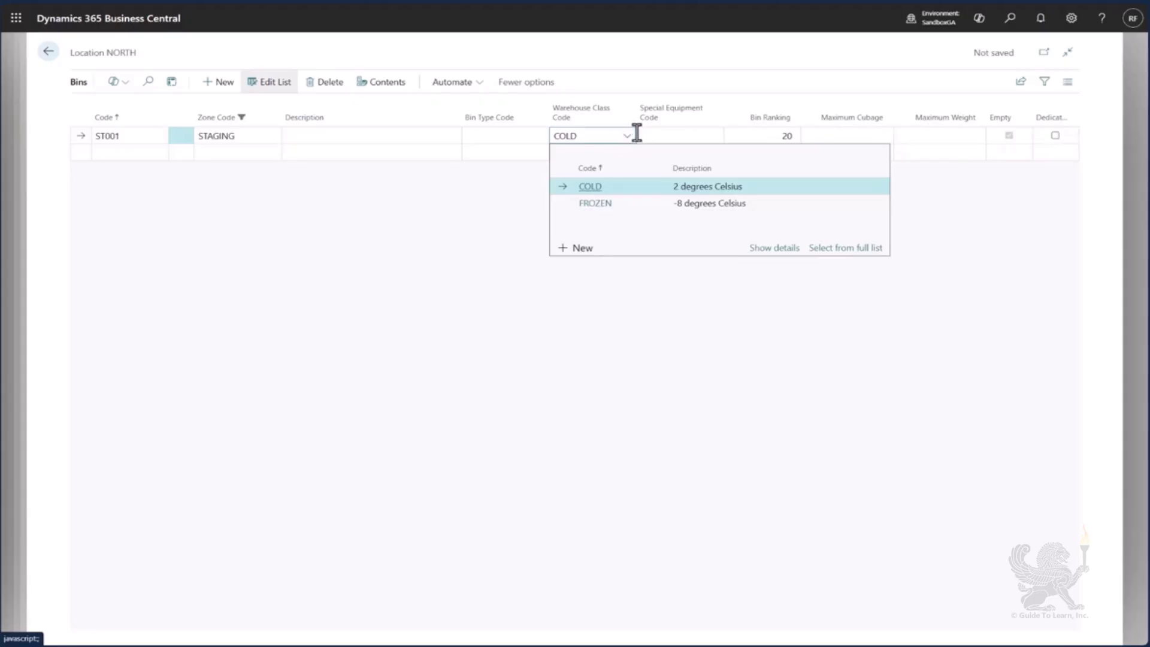
pyautogui.click(660, 70)
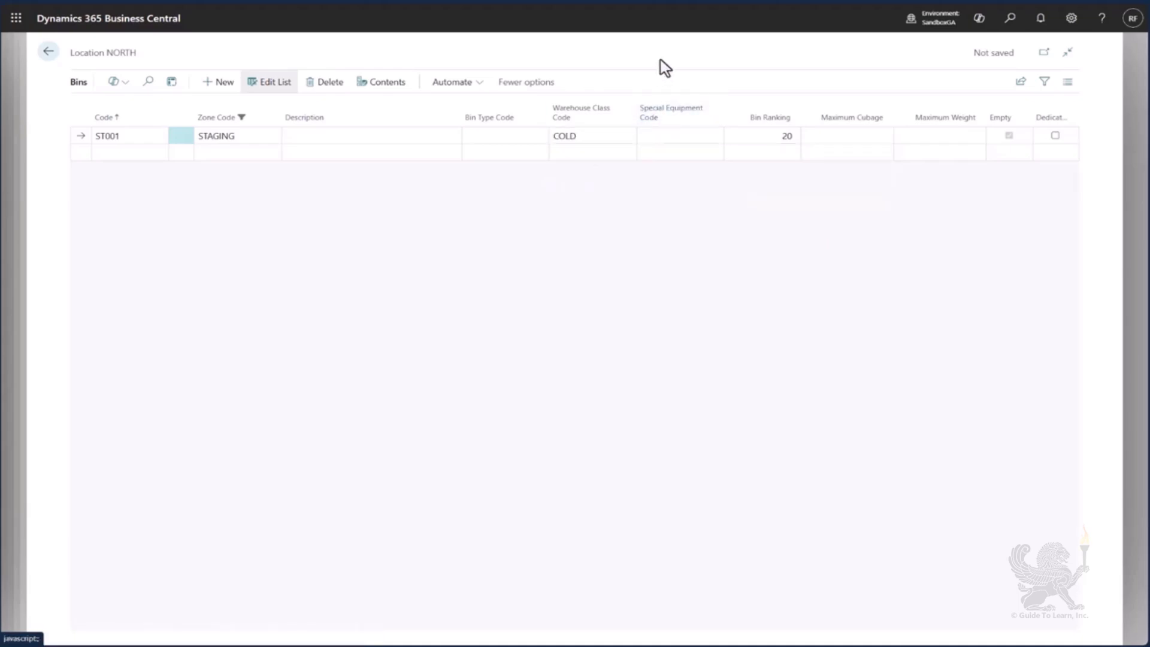
# Find the Items list and open the card of item 1002, Cleaning Oil.
pyautogui.click(1007, 22)
pyautogui.write('items')
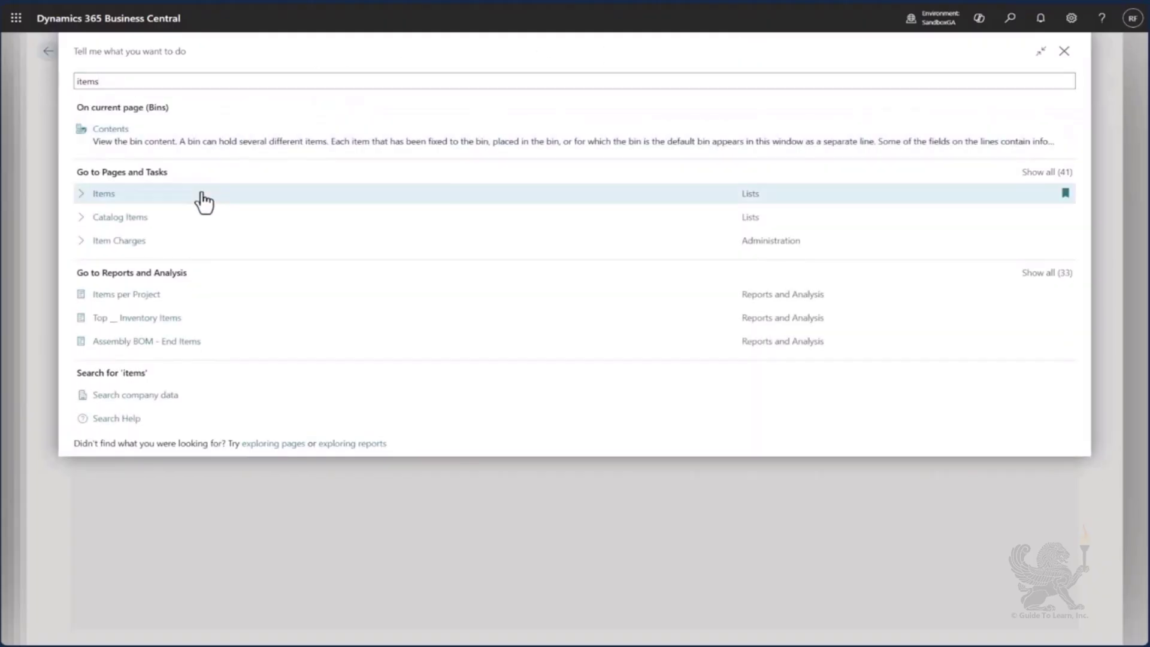
pyautogui.click(204, 202)
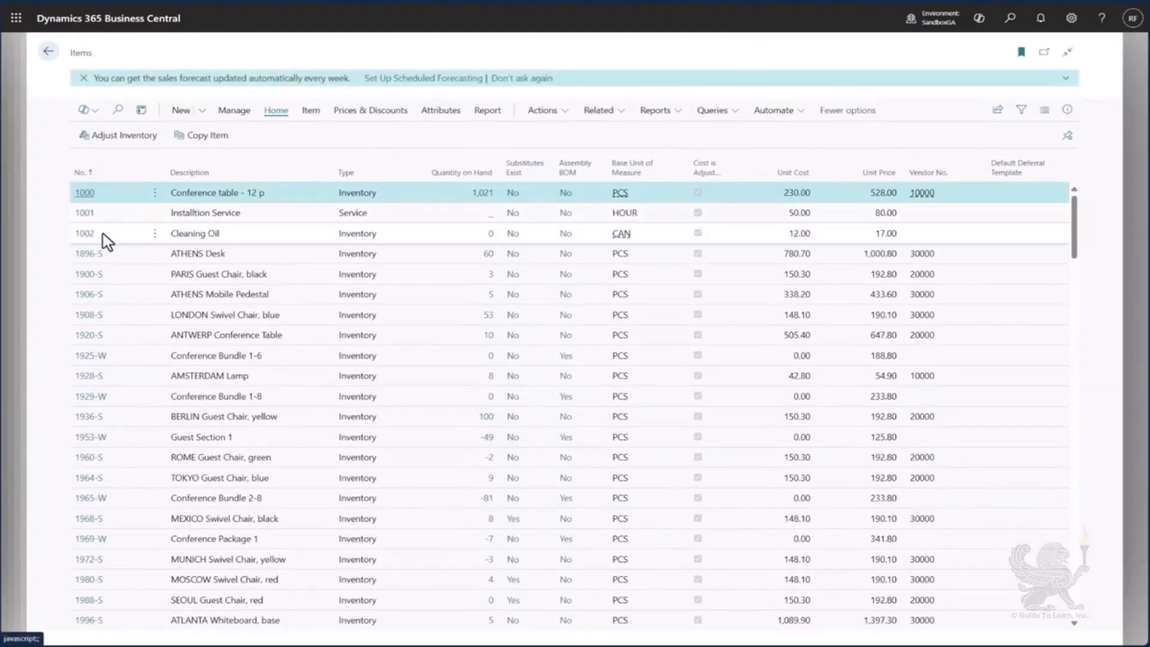
pyautogui.click(211, 237)
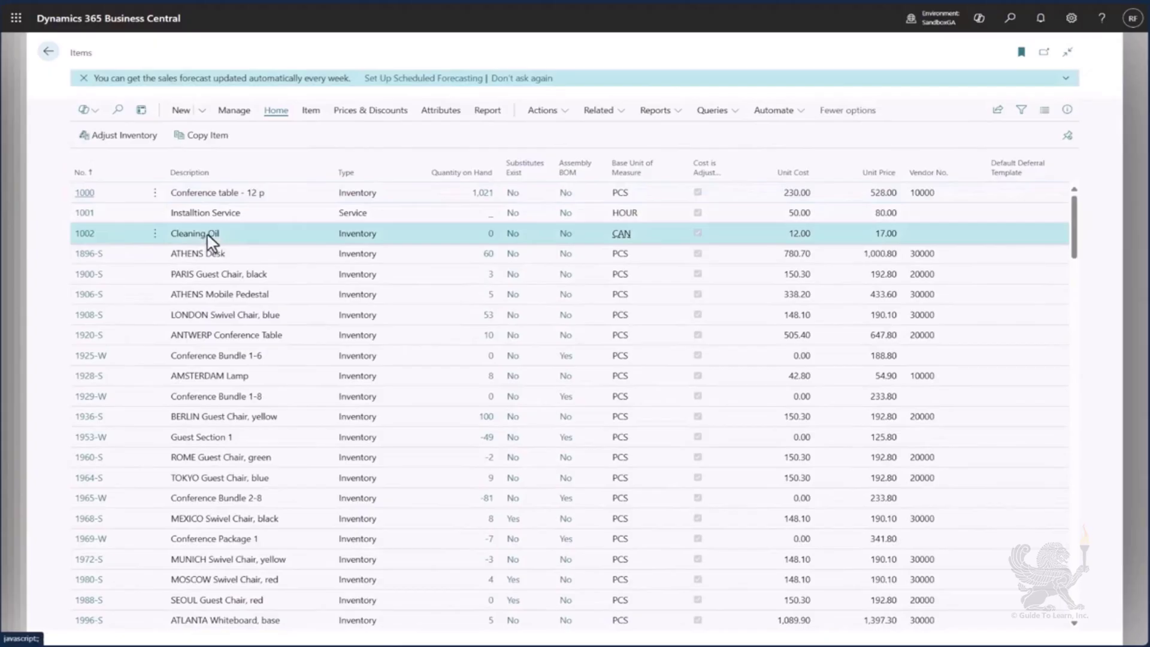
pyautogui.click(85, 238)
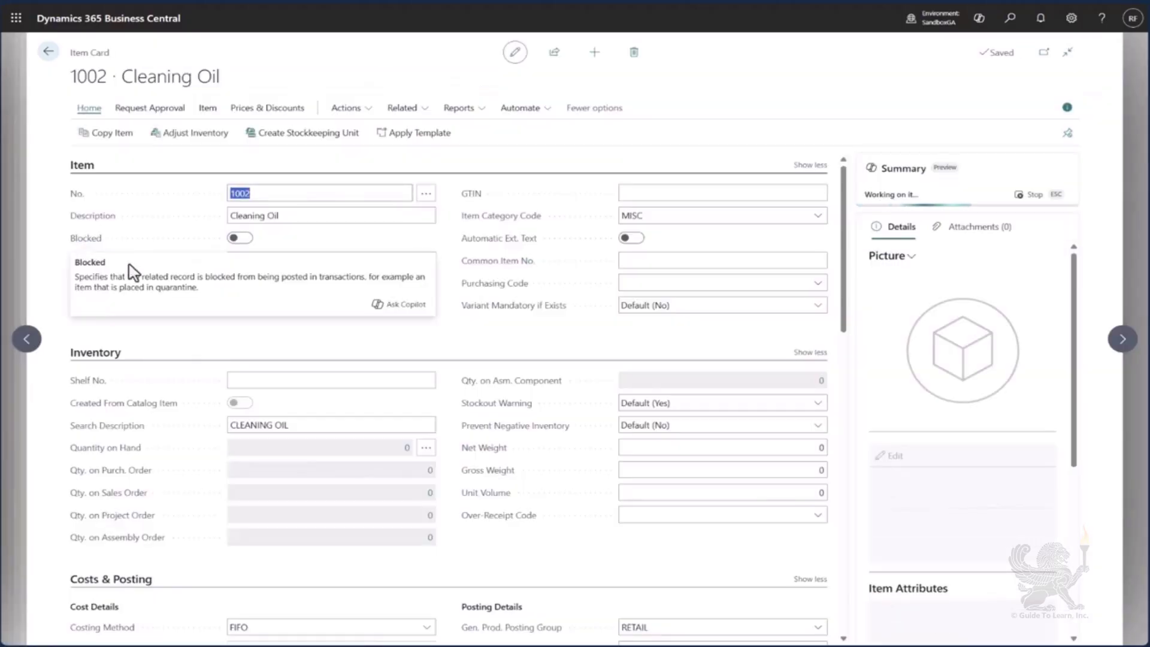
# Set the Cleaning Oil item's warehouse class code to COLD and return to the STAGING zone's bins.
pyautogui.scroll(-2, 281, 337)
pyautogui.scroll(-15, 282, 337)
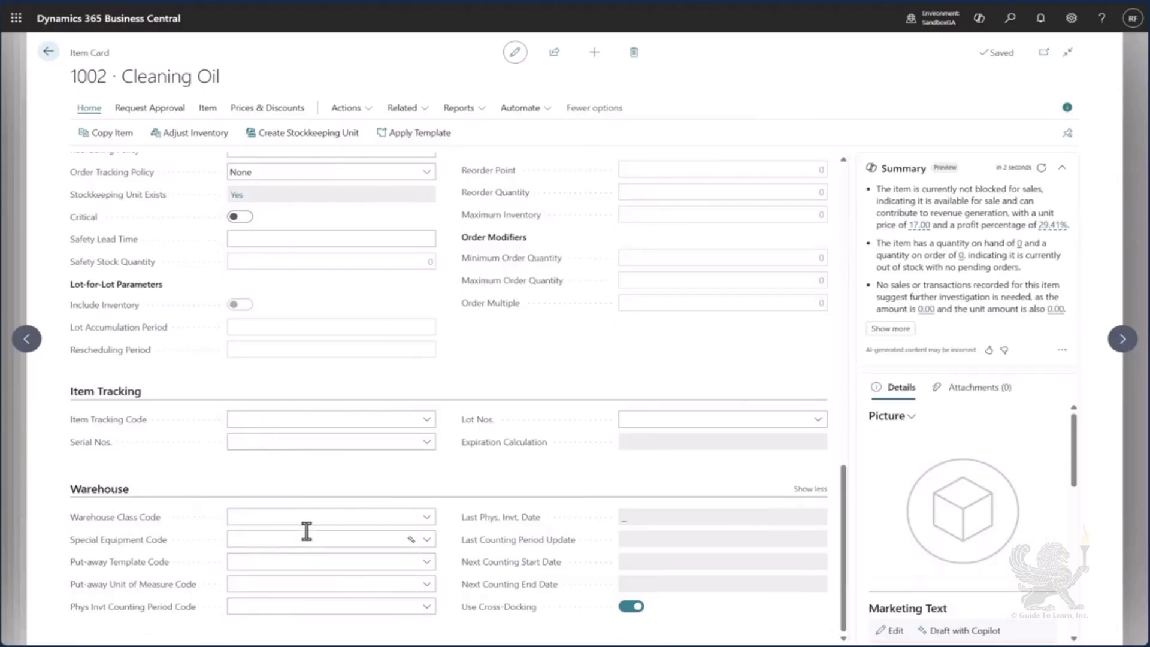
pyautogui.click(323, 516)
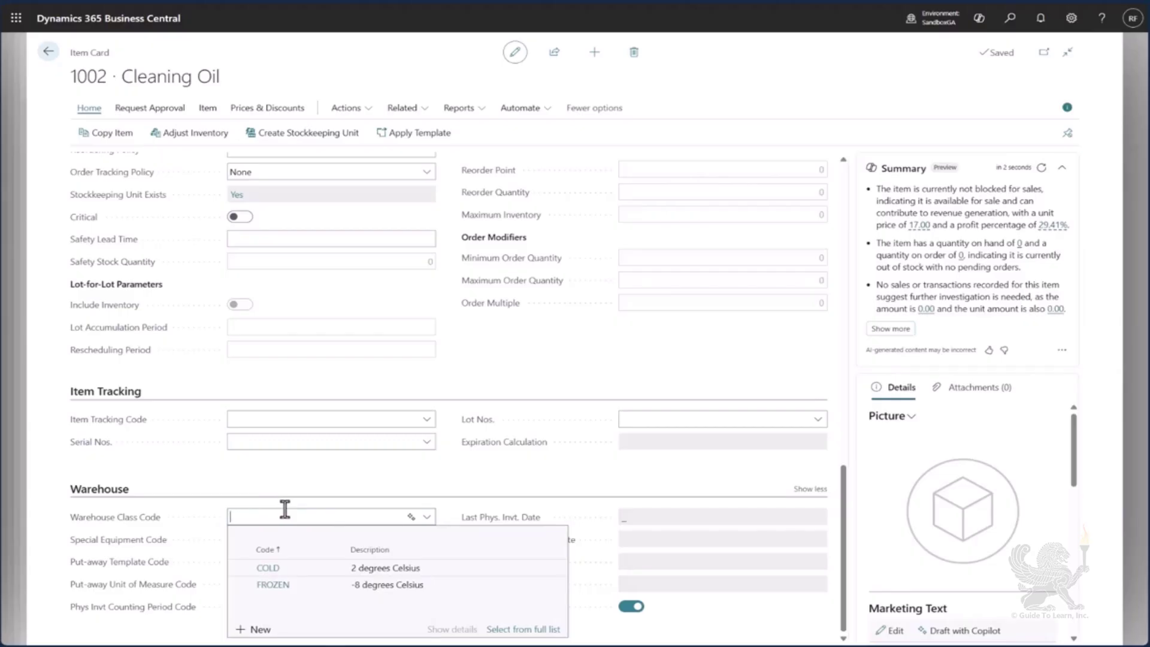
pyautogui.click(296, 567)
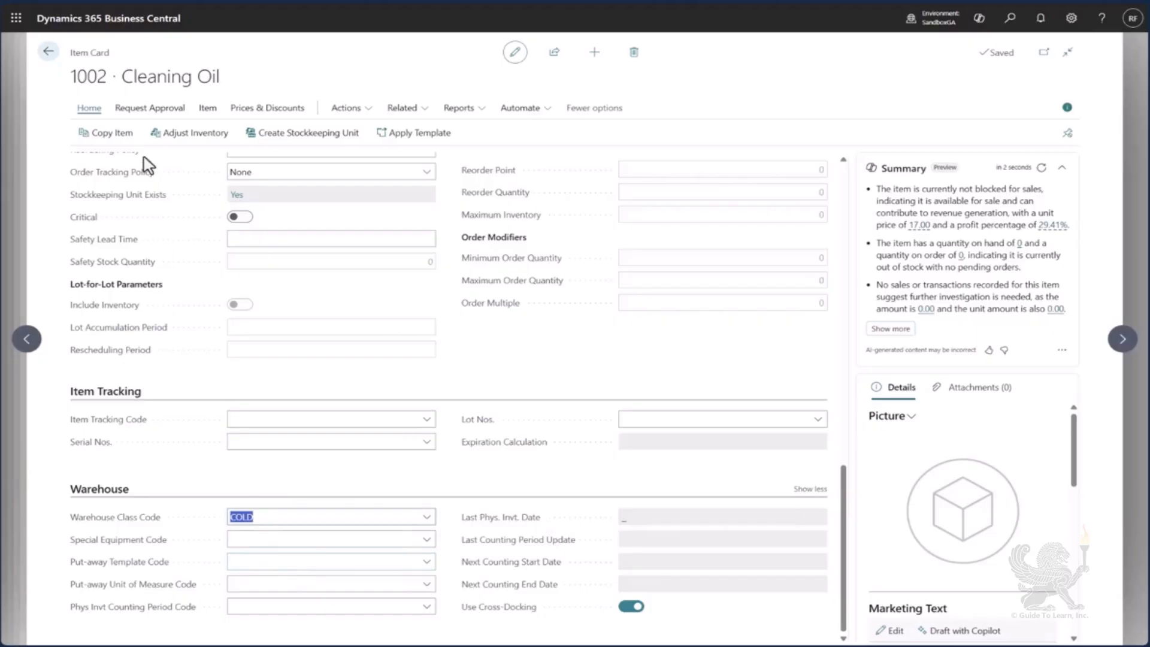
pyautogui.click(48, 52)
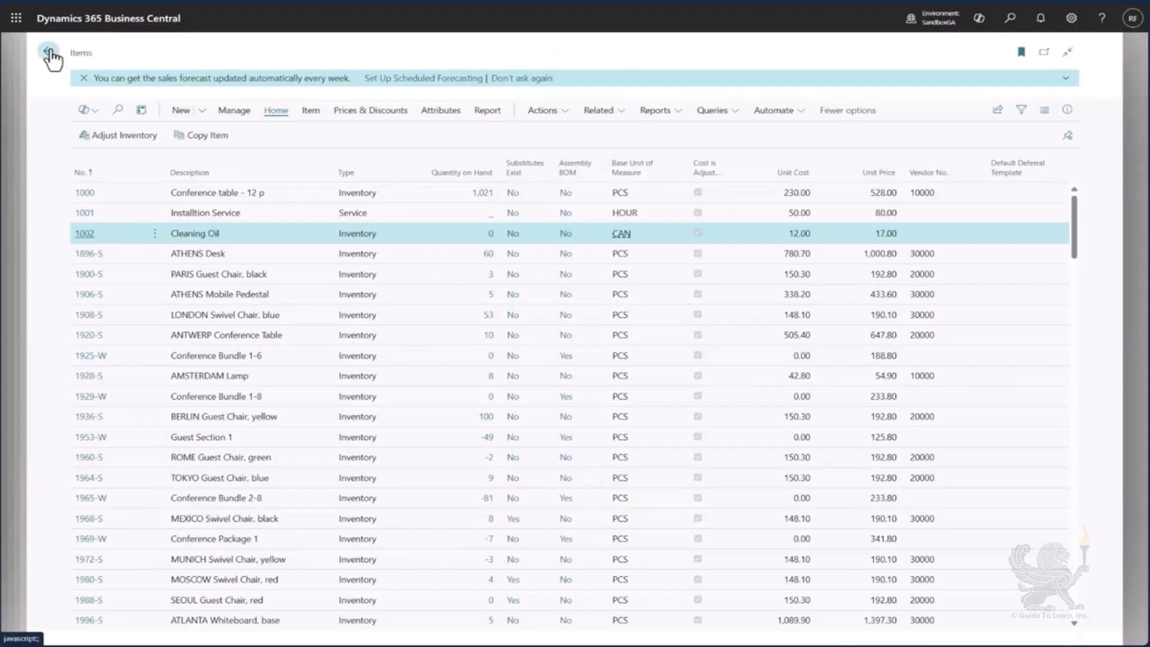
pyautogui.click(48, 53)
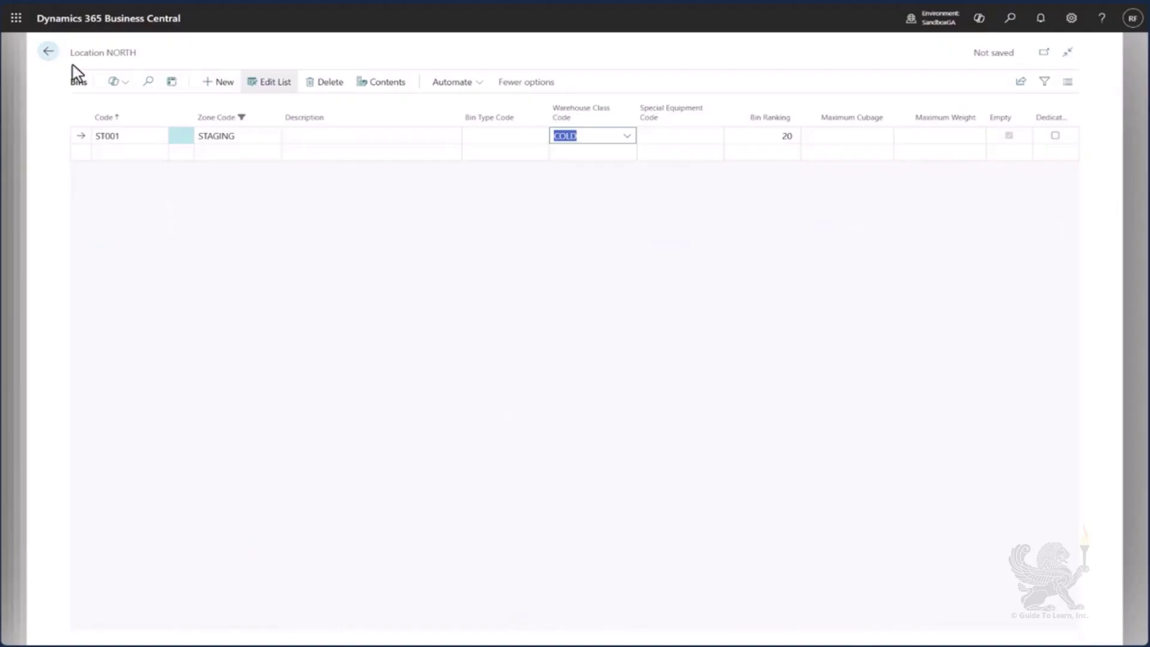
# Create a new special equipment code LIFT from bin ST001's special equipment field, accepting the update of related records.
pyautogui.click(762, 136)
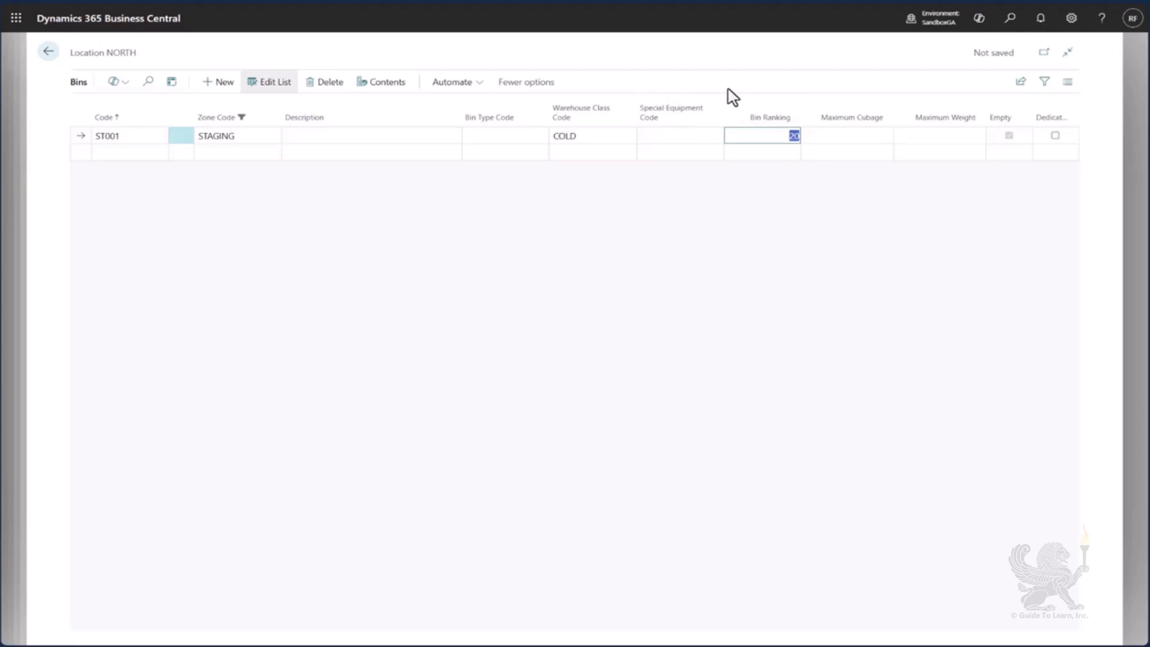
pyautogui.click(695, 136)
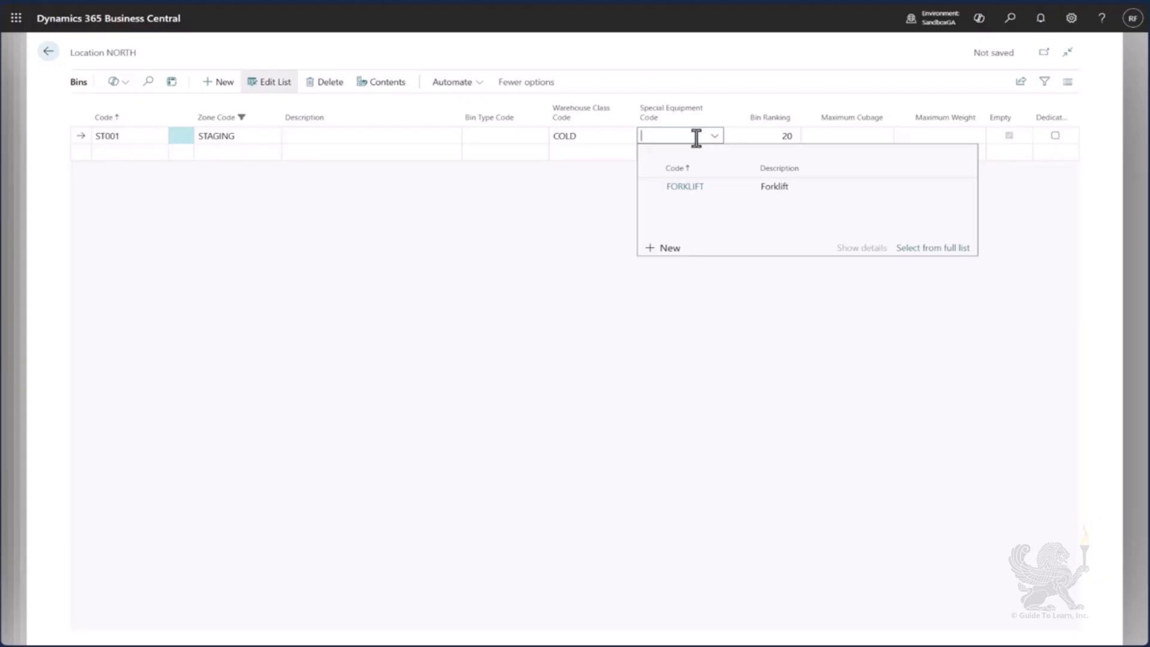
pyautogui.click(667, 257)
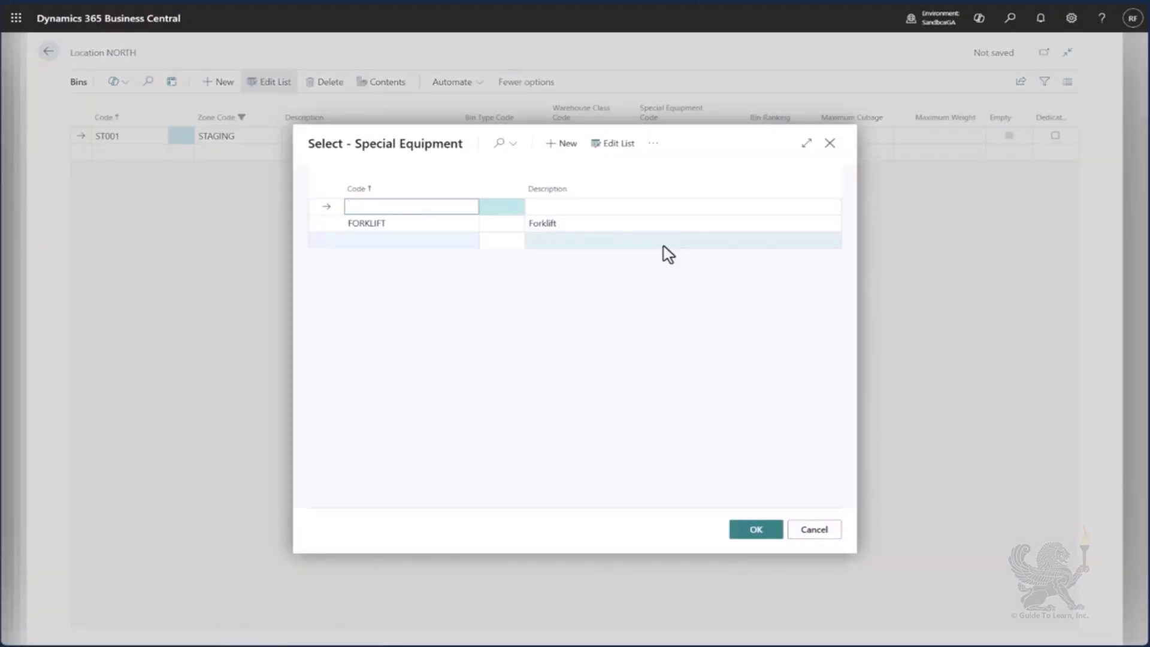
pyautogui.write('LIF')
pyautogui.press('Tab')
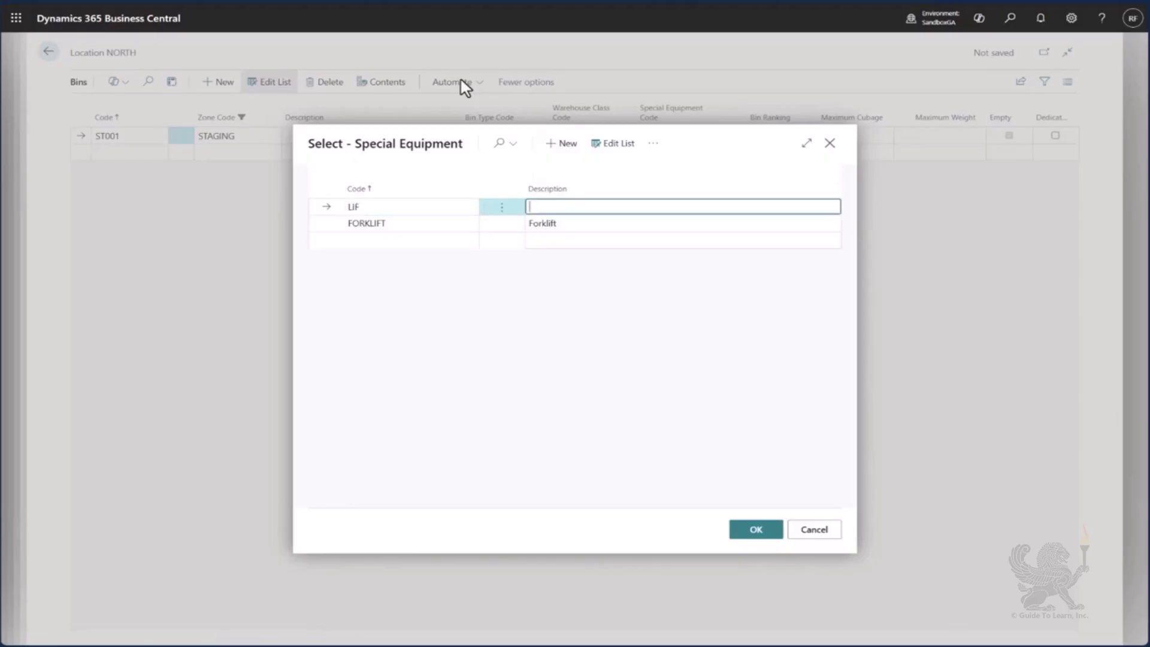
pyautogui.hotkey('shift', 'Tab')
pyautogui.write('LIF')
pyautogui.press('Tab')
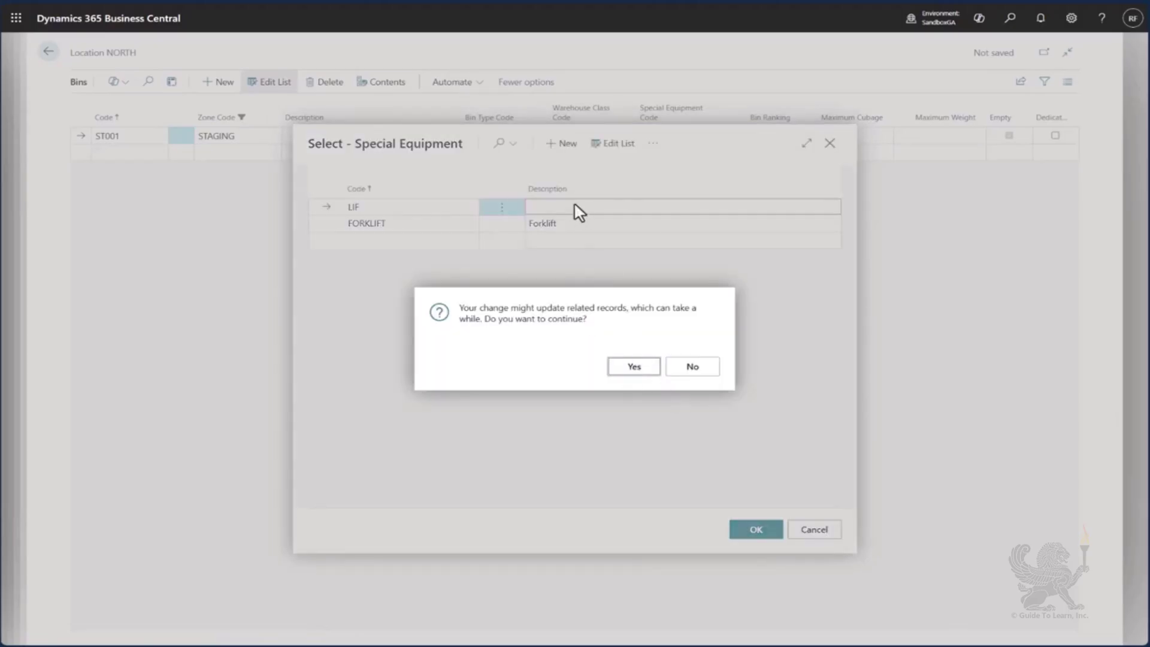
pyautogui.press('Return')
# Give the LIFT equipment code the description "Lift" and assign it to bin ST001.
pyautogui.write('Lifgt')
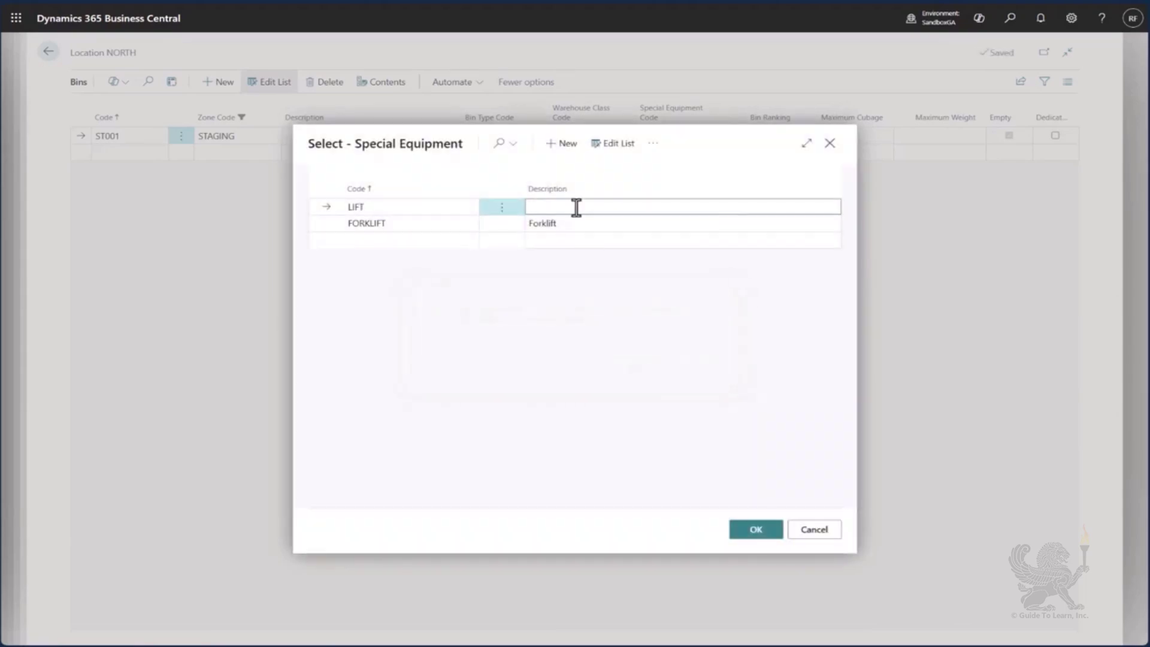
pyautogui.press('BackSpace')
pyautogui.press('BackSpace')
pyautogui.write('t')
pyautogui.press('Tab')
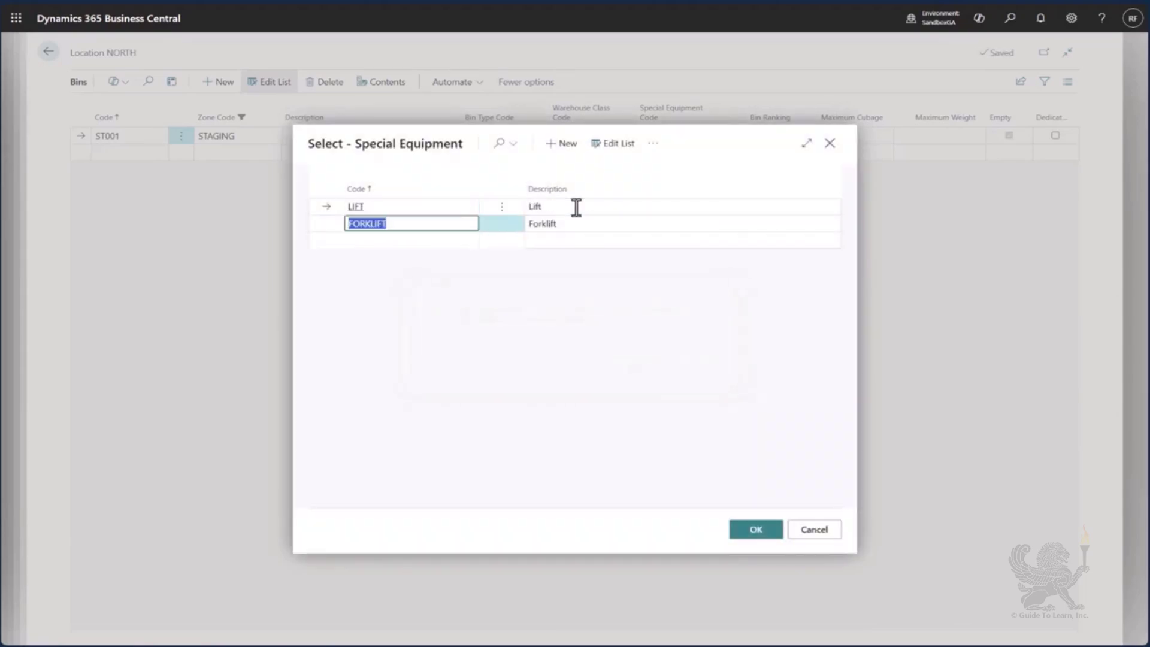
pyautogui.click(577, 208)
pyautogui.click(757, 531)
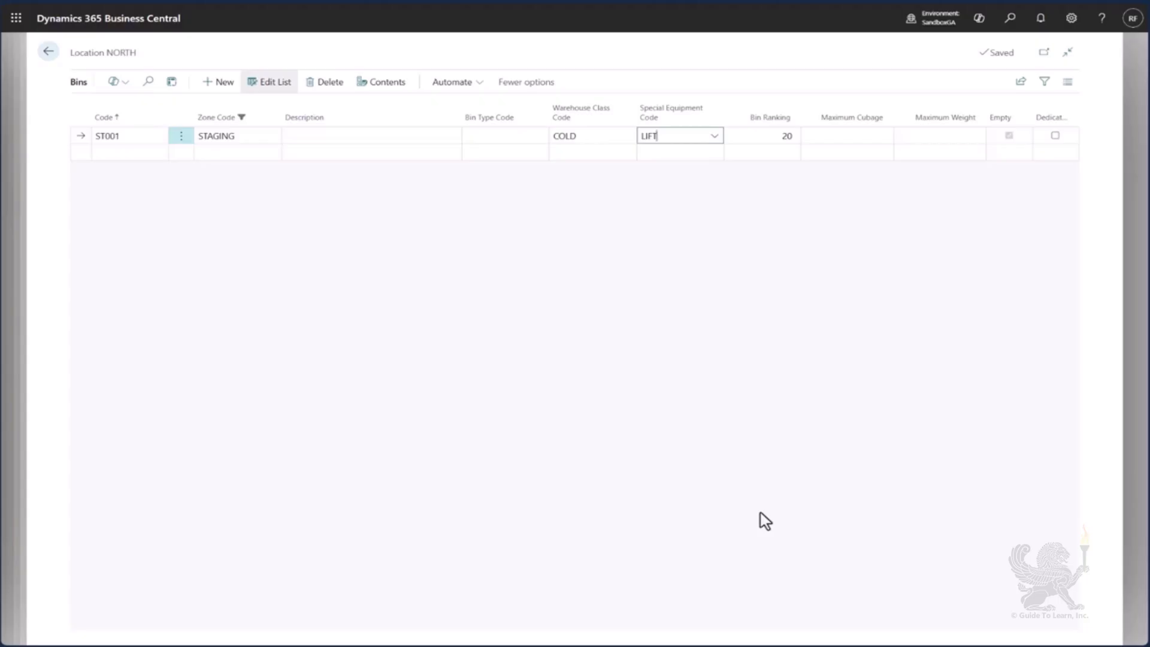
# Return to the NORTH location card and review the special equipment options in its bin policies without changing the setting.
pyautogui.click(48, 53)
pyautogui.click(47, 52)
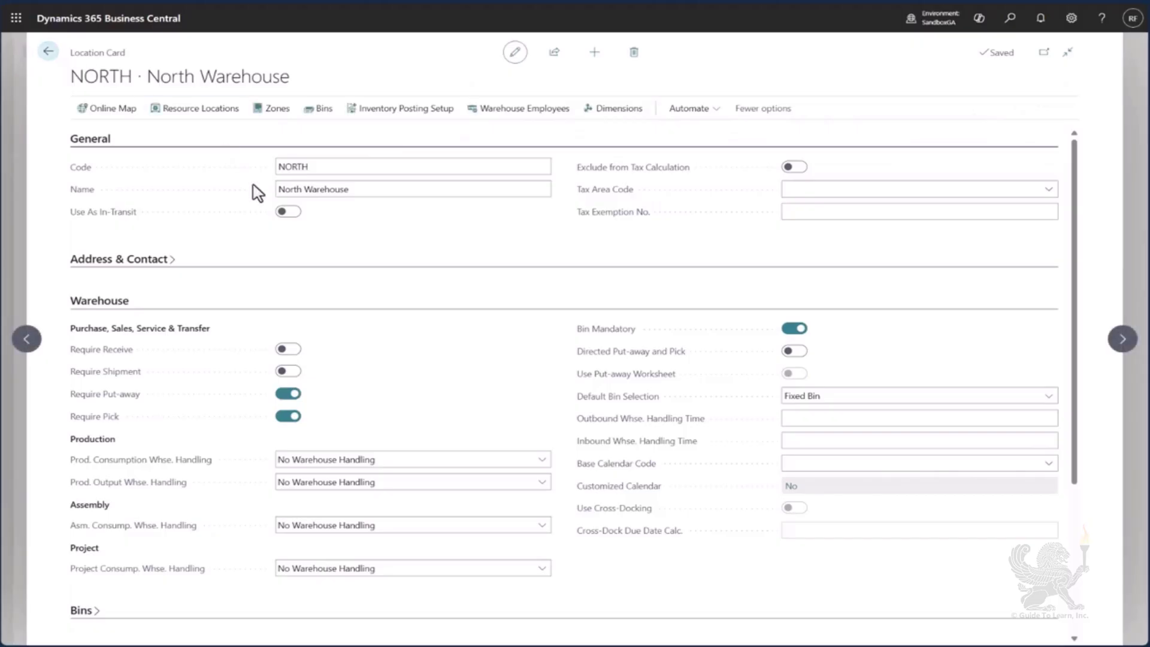
pyautogui.scroll(-4, 347, 339)
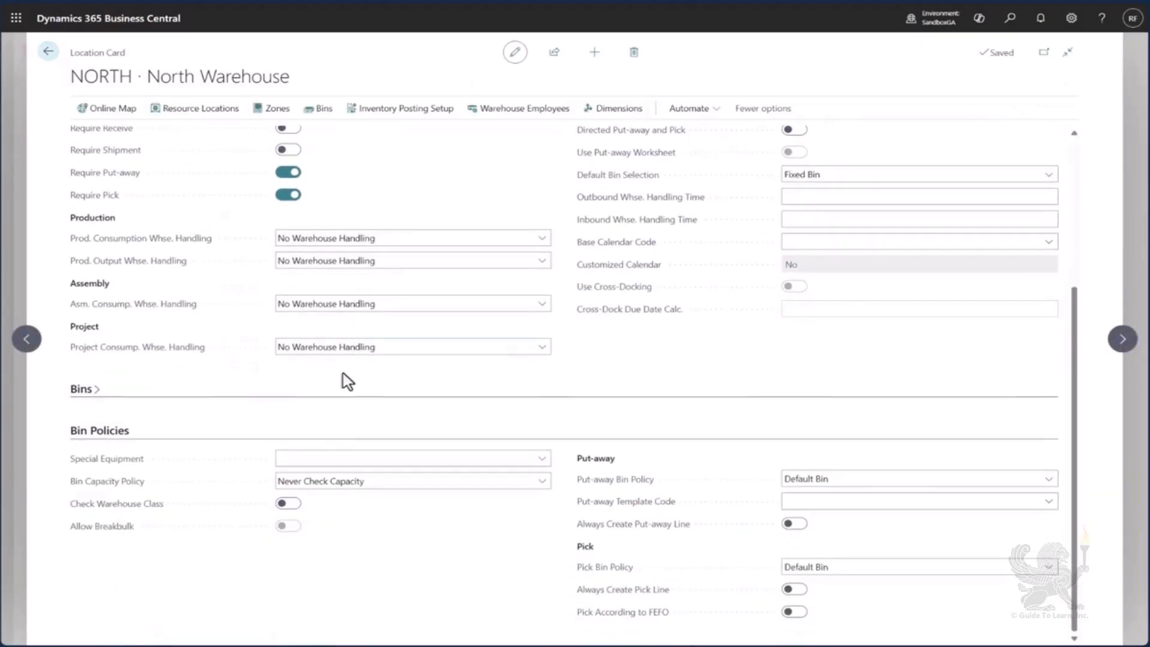
pyautogui.click(384, 459)
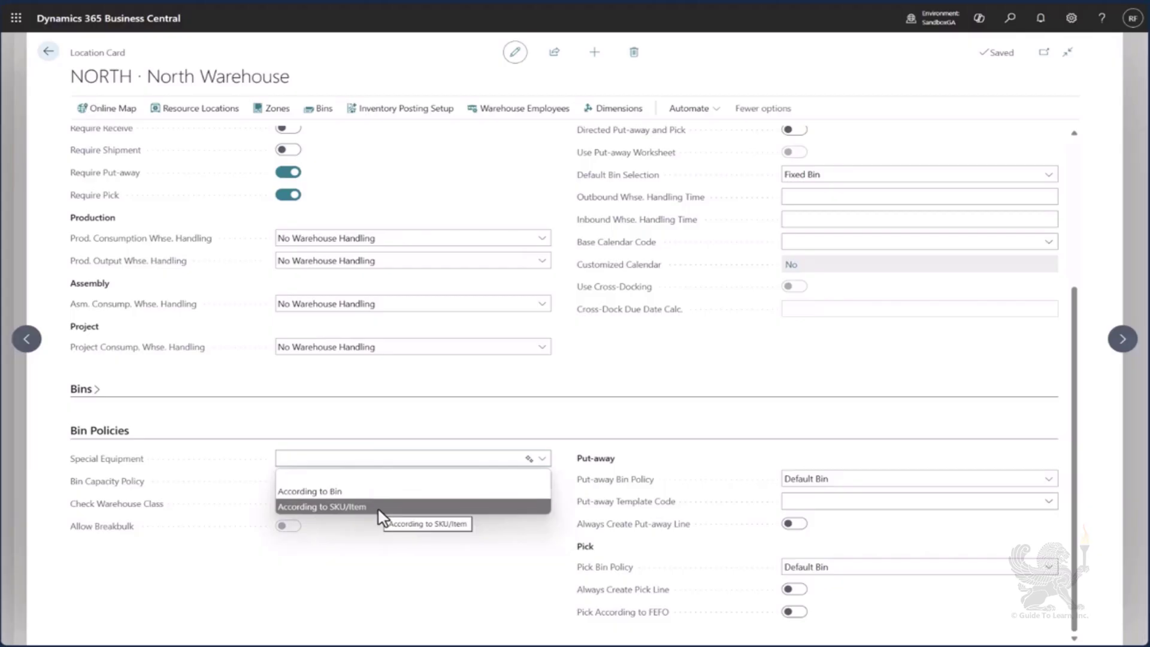
pyautogui.click(498, 386)
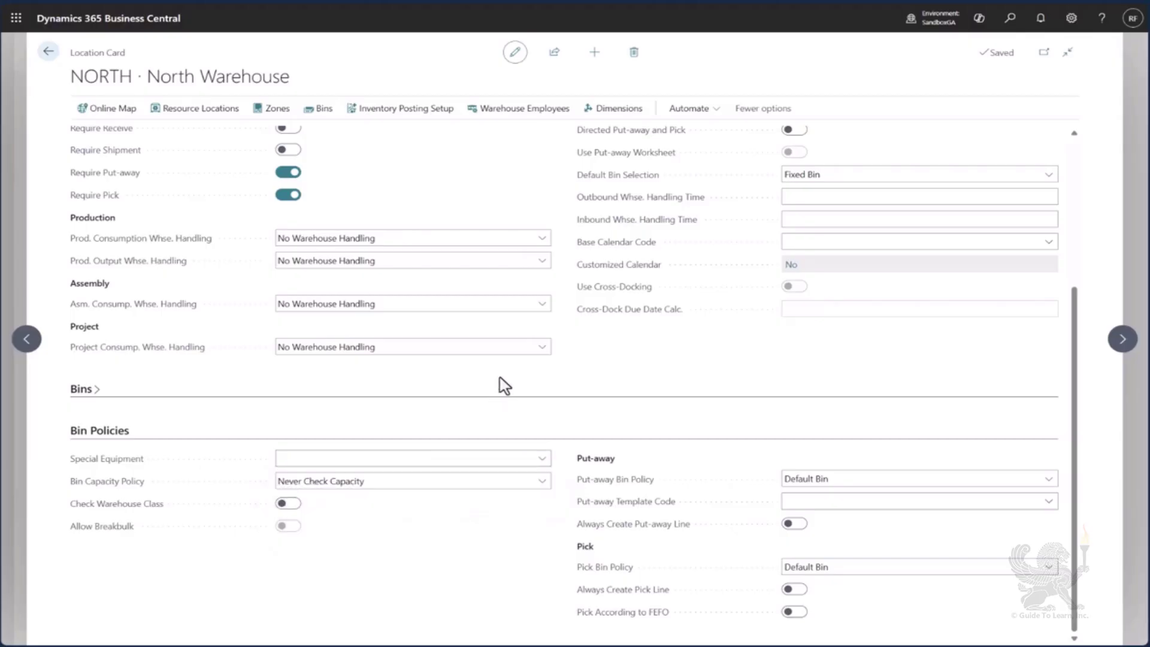
# Find the Items list again and reopen the card of item 1002, Cleaning Oil.
pyautogui.click(1004, 24)
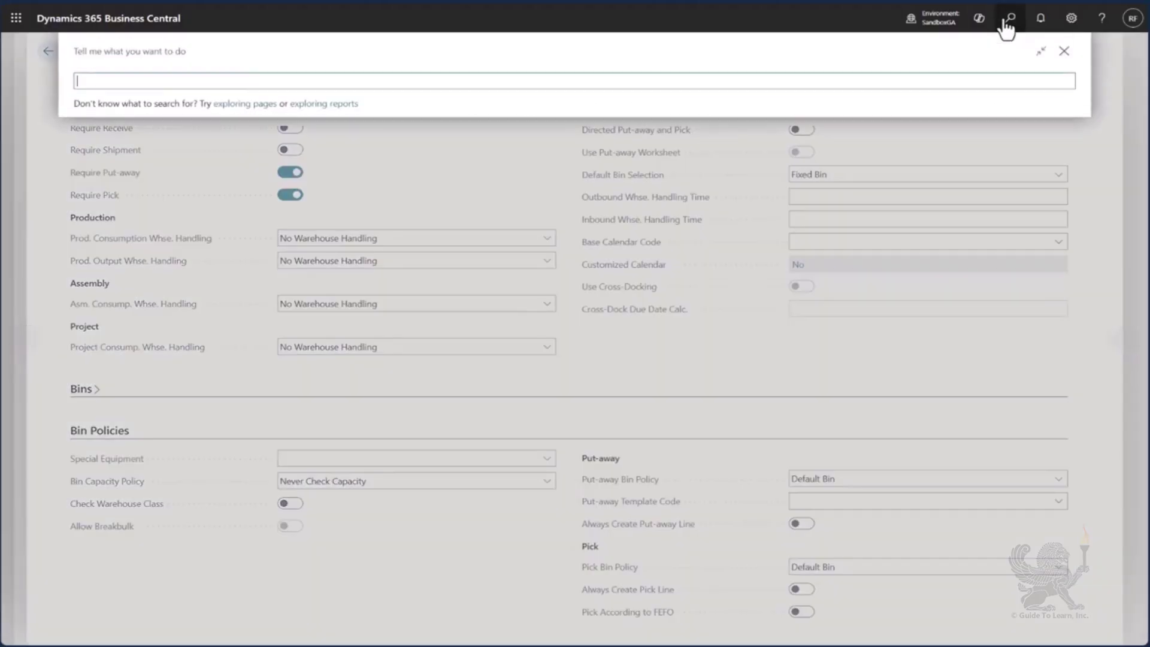
pyautogui.write('items')
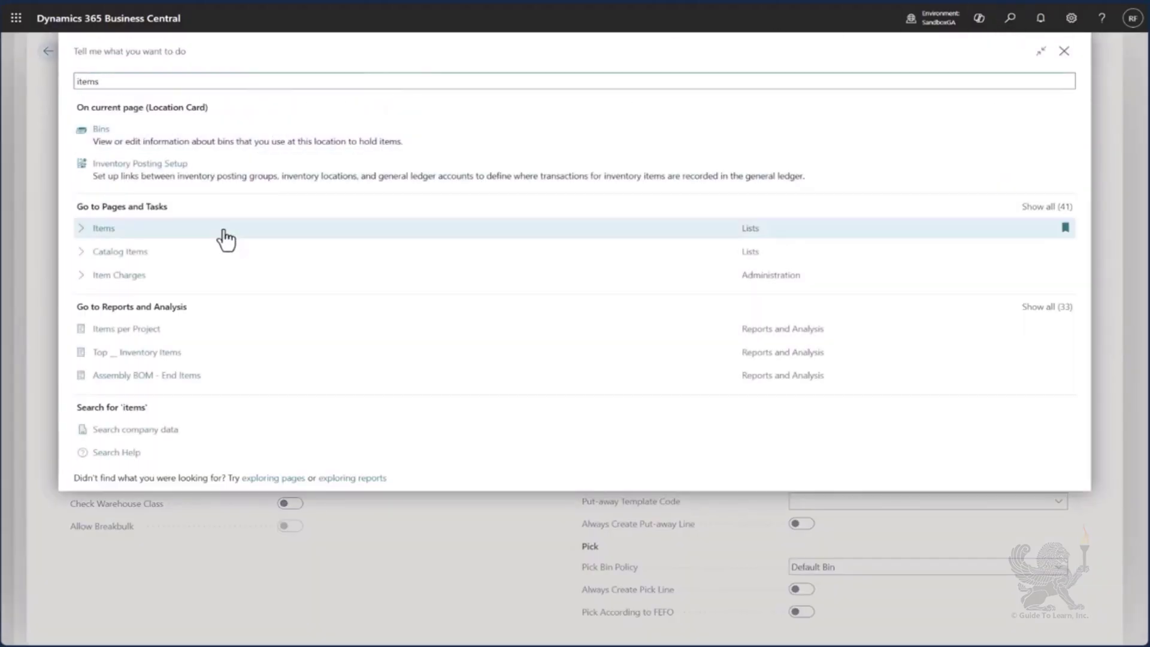
pyautogui.click(225, 230)
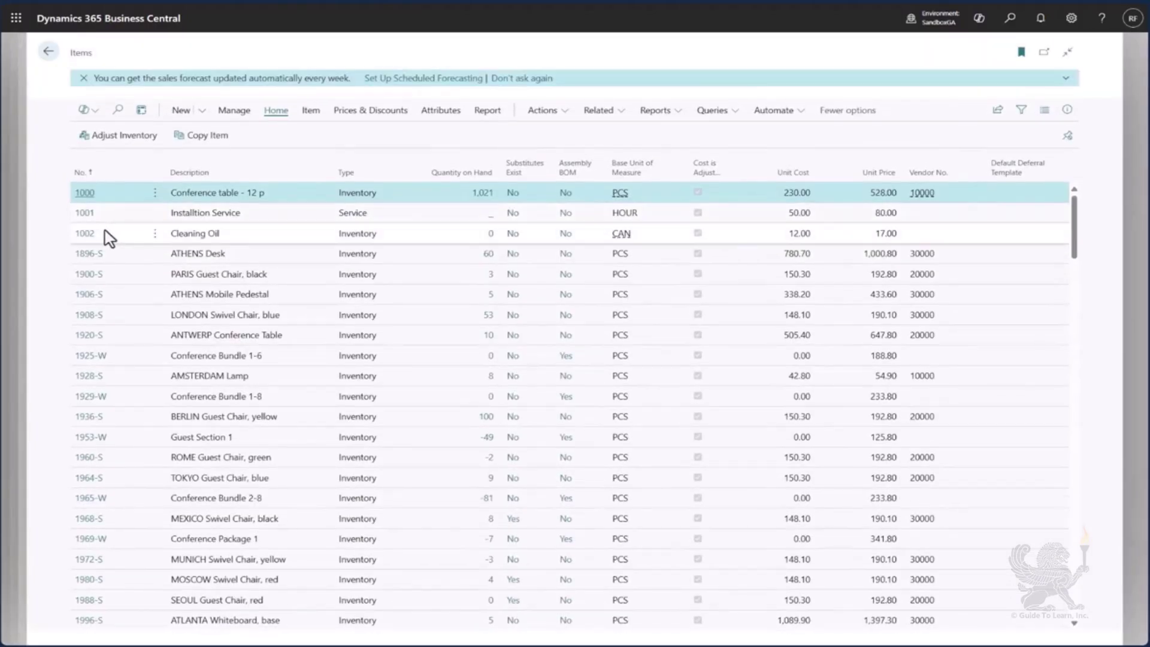
pyautogui.click(85, 236)
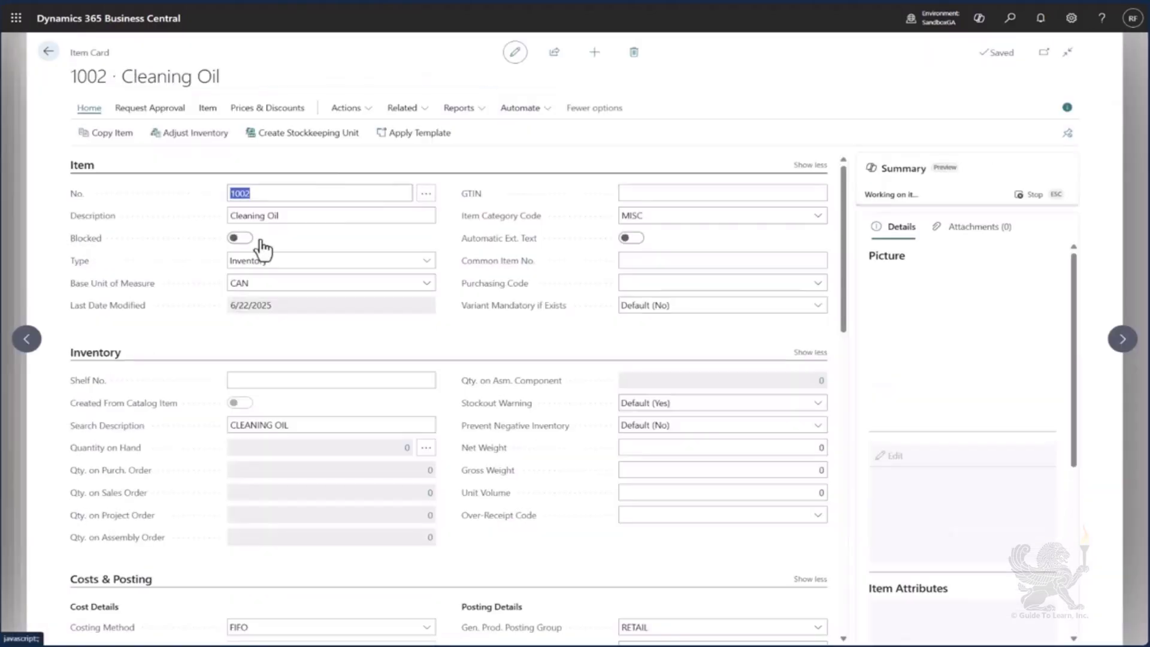
# Open the Cleaning Oil item's stockkeeping units and bring up the card for the NORTH location.
pyautogui.click(418, 114)
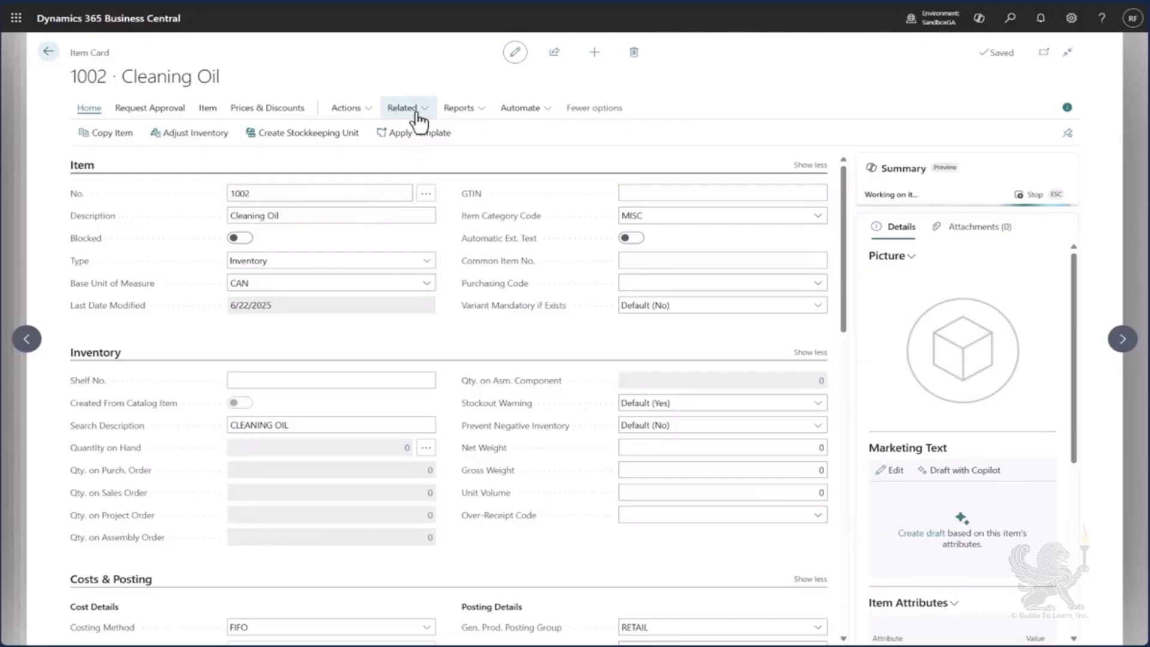
pyautogui.moveTo(442, 161)
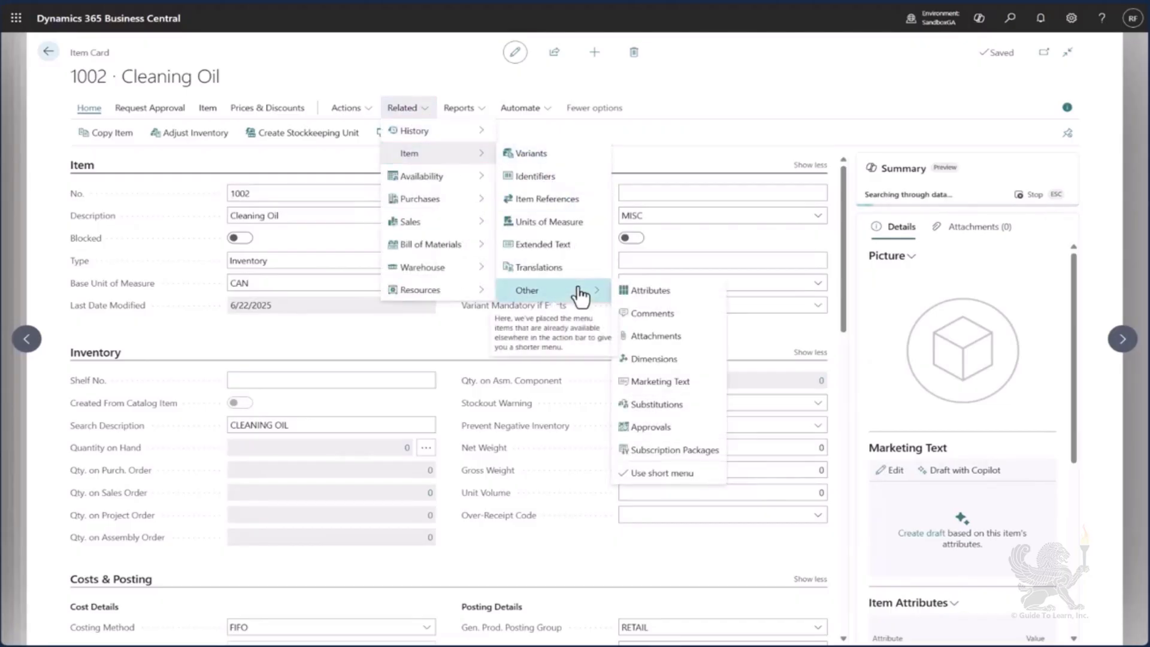
pyautogui.moveTo(449, 280)
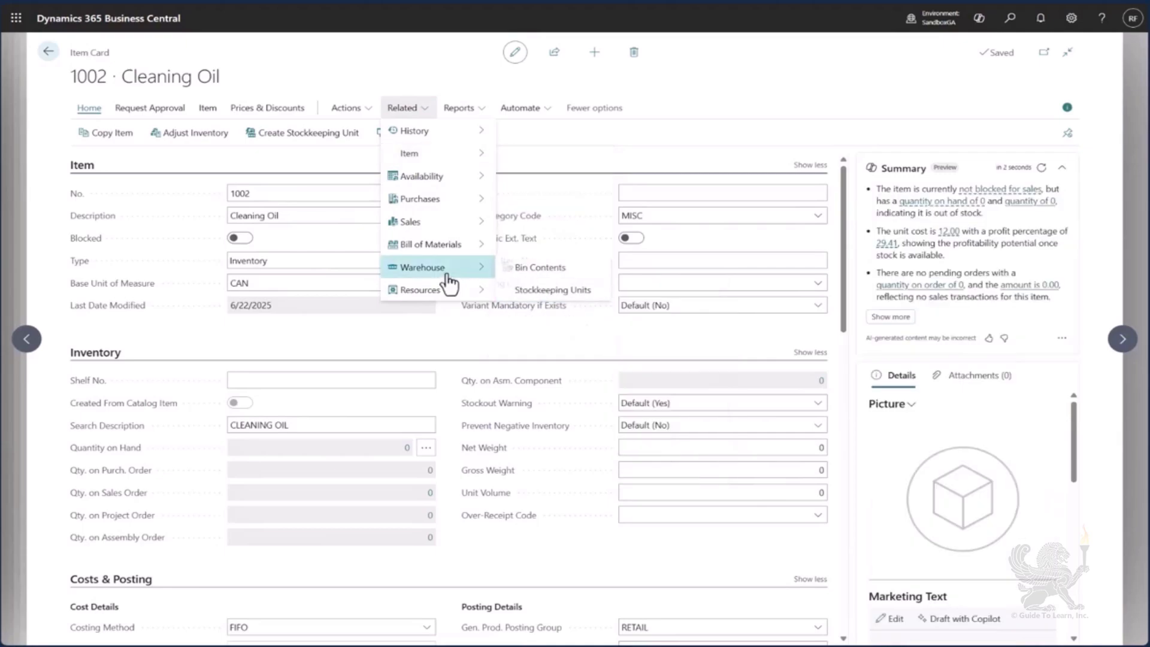
pyautogui.click(544, 300)
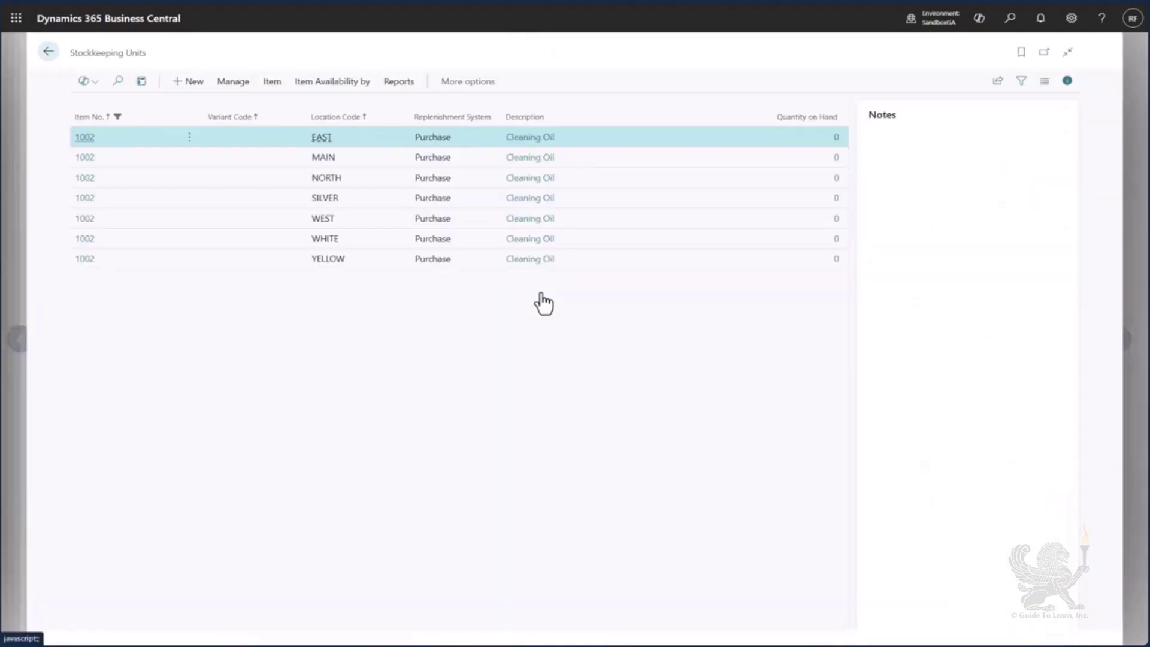
pyautogui.click(368, 183)
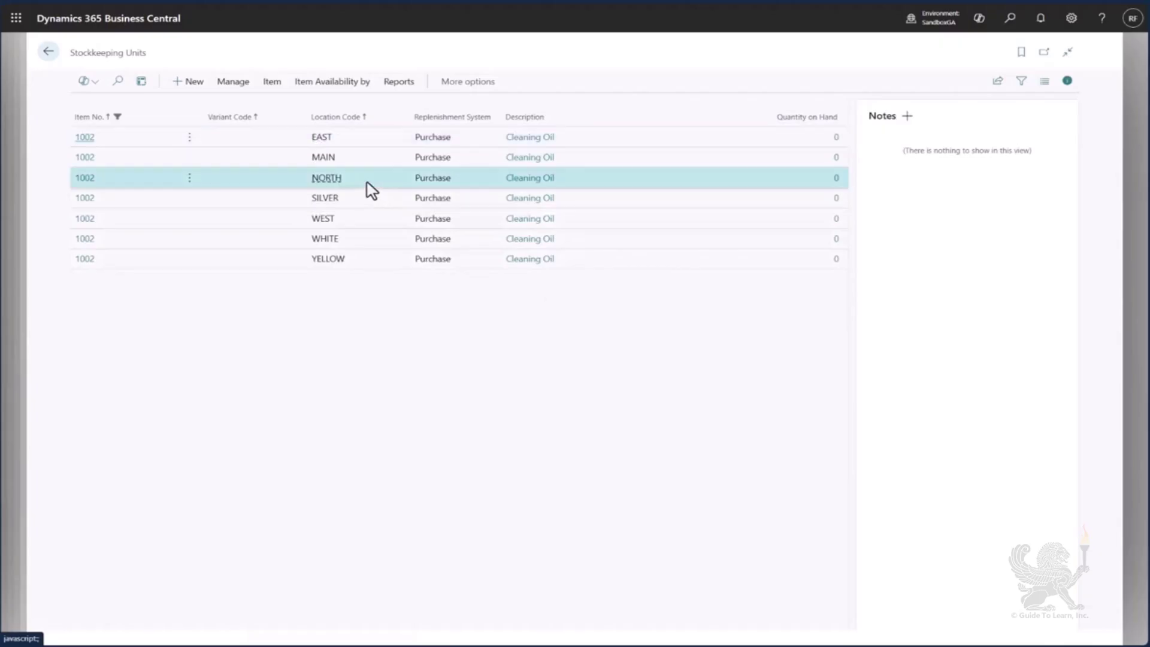
pyautogui.click(87, 178)
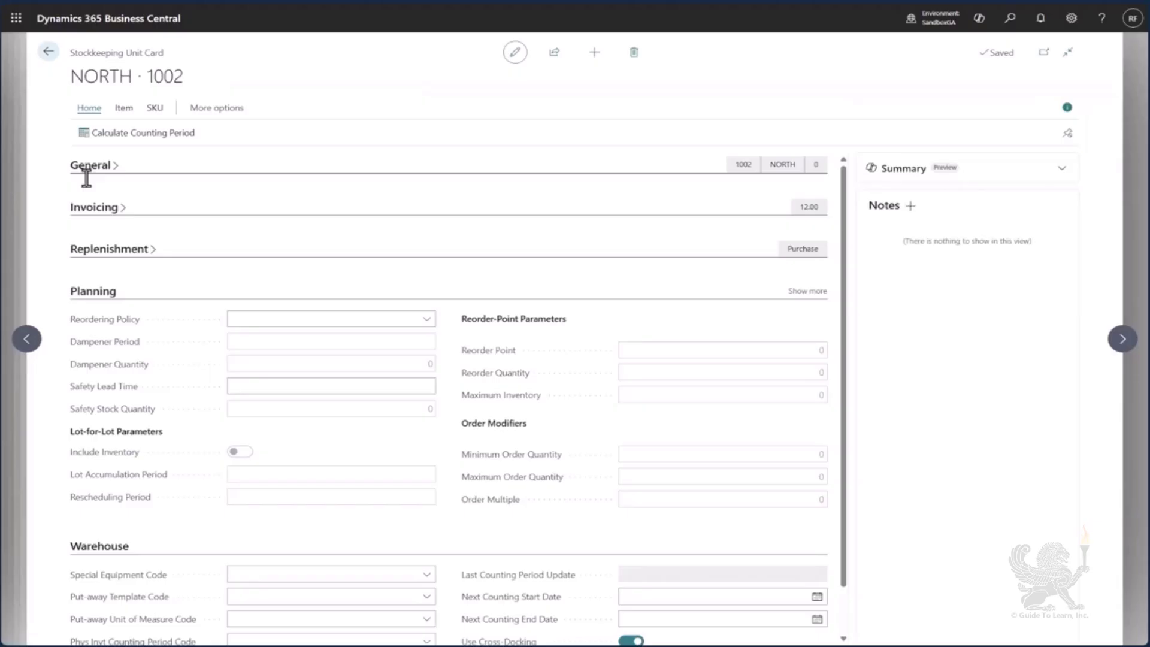
# Set the NORTH stockkeeping unit's special equipment code to LIFT and go back to the item card.
pyautogui.scroll(-1, 300, 441)
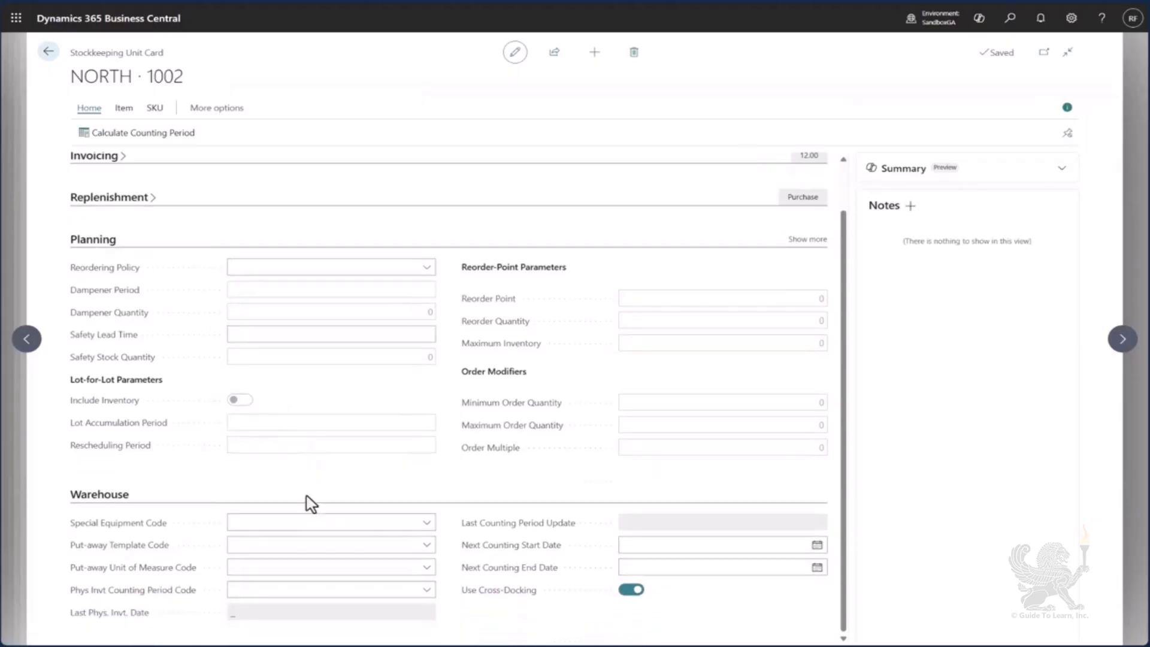
pyautogui.click(303, 516)
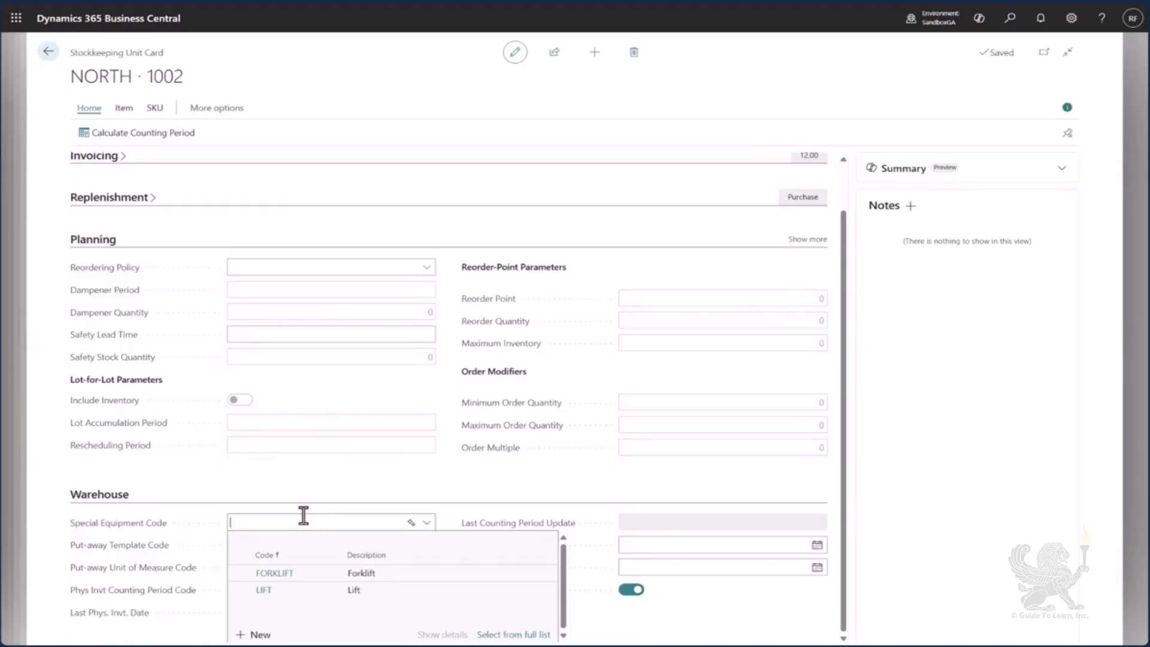
pyautogui.click(298, 591)
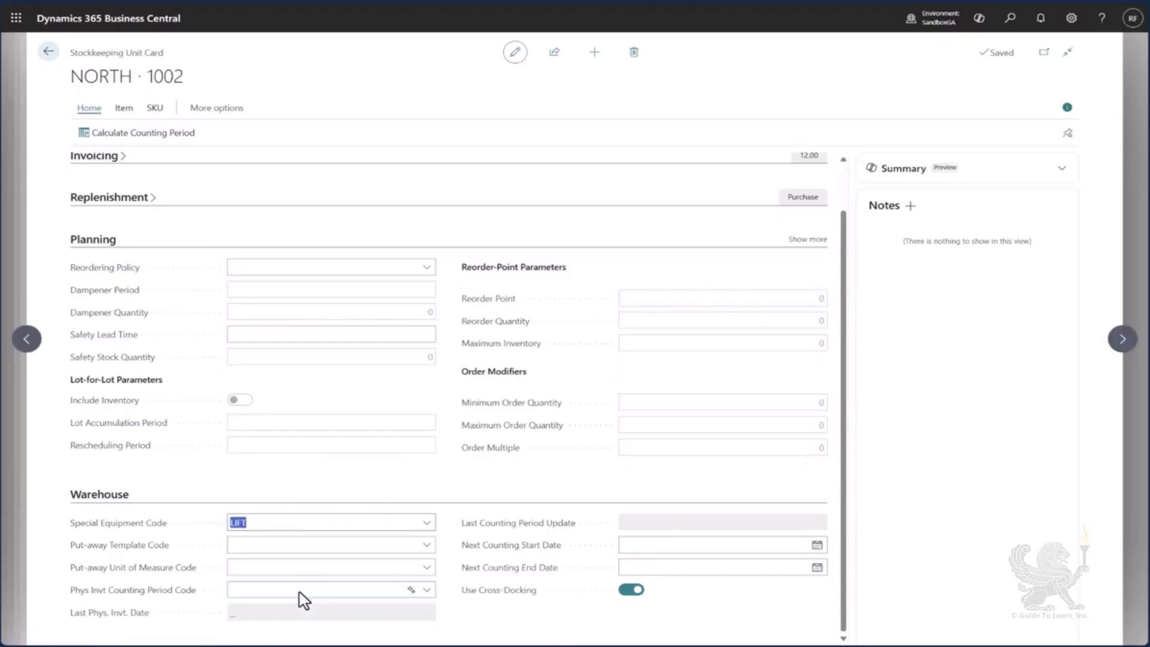
pyautogui.click(49, 51)
pyautogui.click(51, 54)
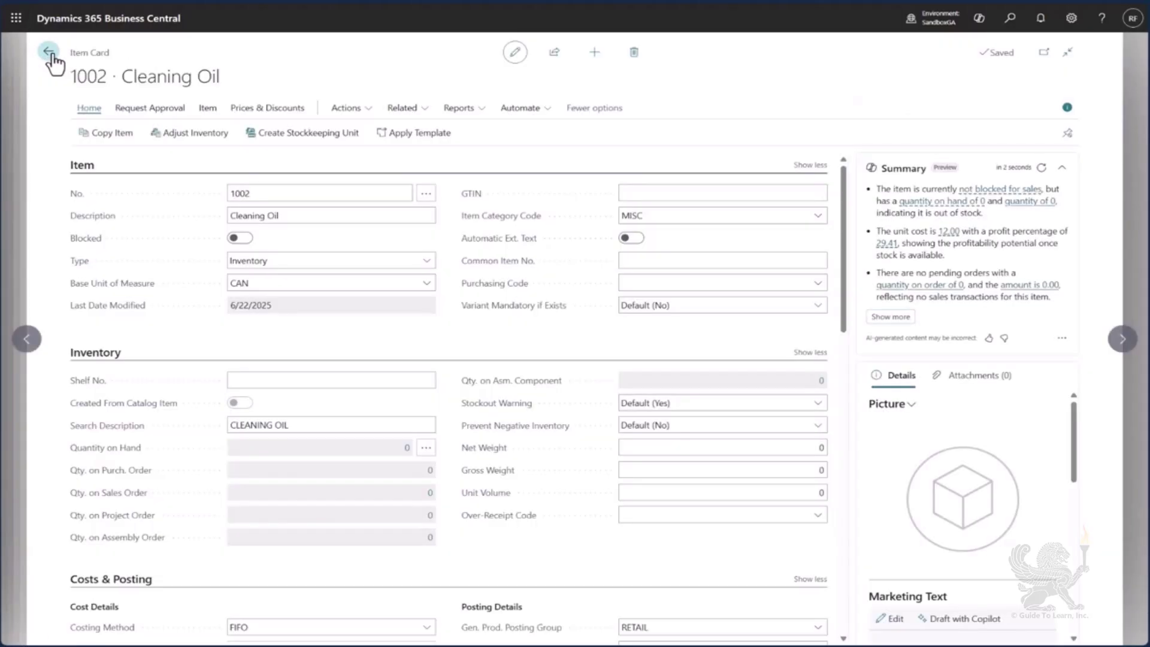
# Return to the NORTH location card and check its Special Equipment bin policy options again, leaving the field blank.
pyautogui.click(50, 54)
pyautogui.click(50, 53)
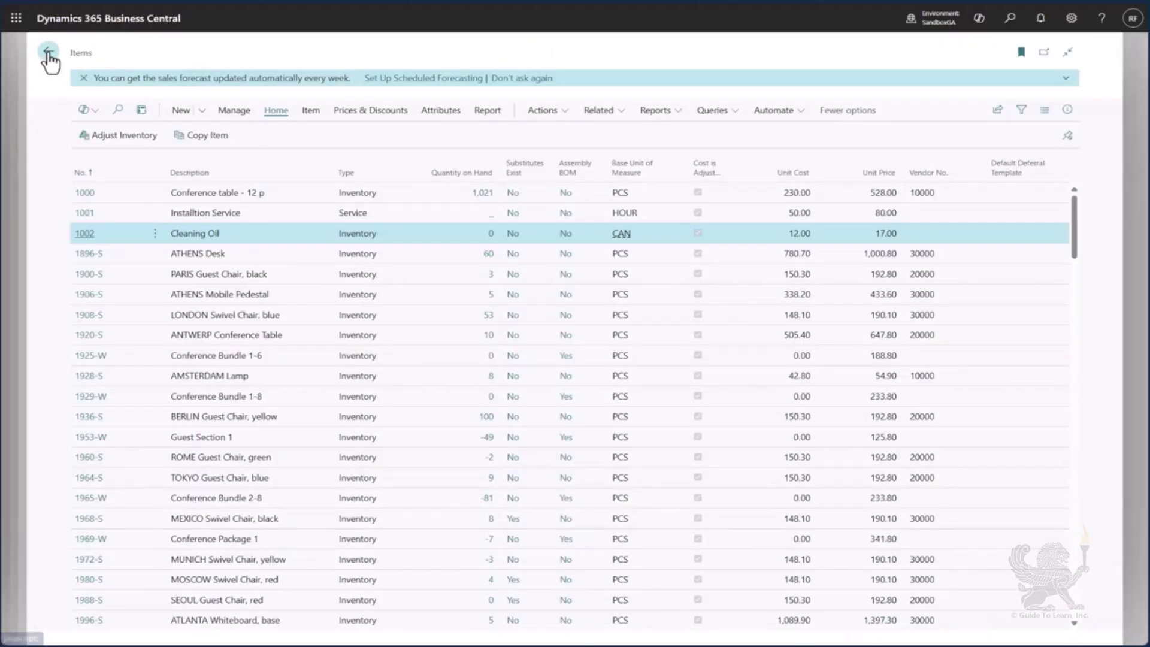
pyautogui.click(411, 459)
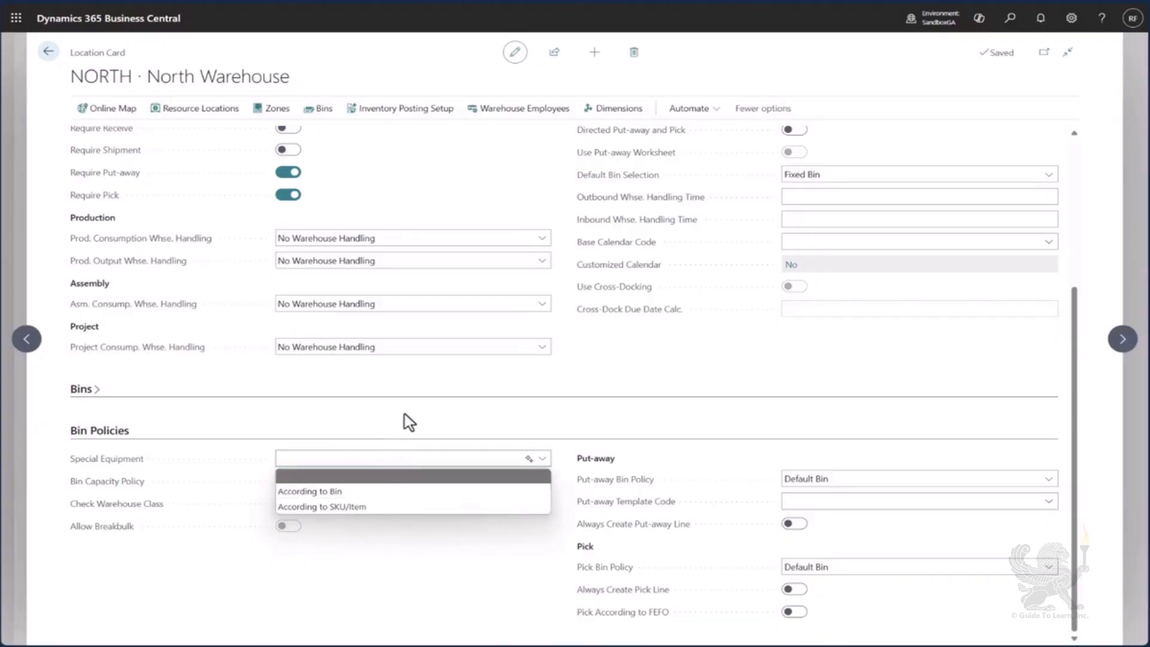
pyautogui.click(399, 474)
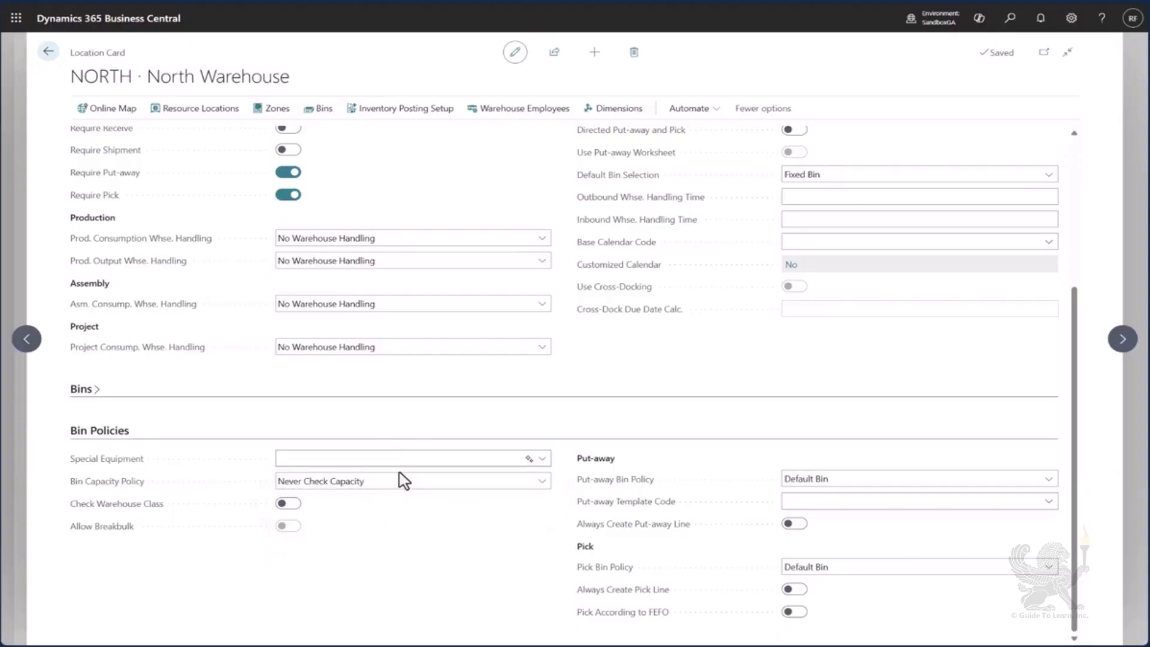
# In the bins of NORTH's STAGING zone, set bin ST001's maximum cubage to 800 and maximum weight to 1,000.
pyautogui.click(287, 117)
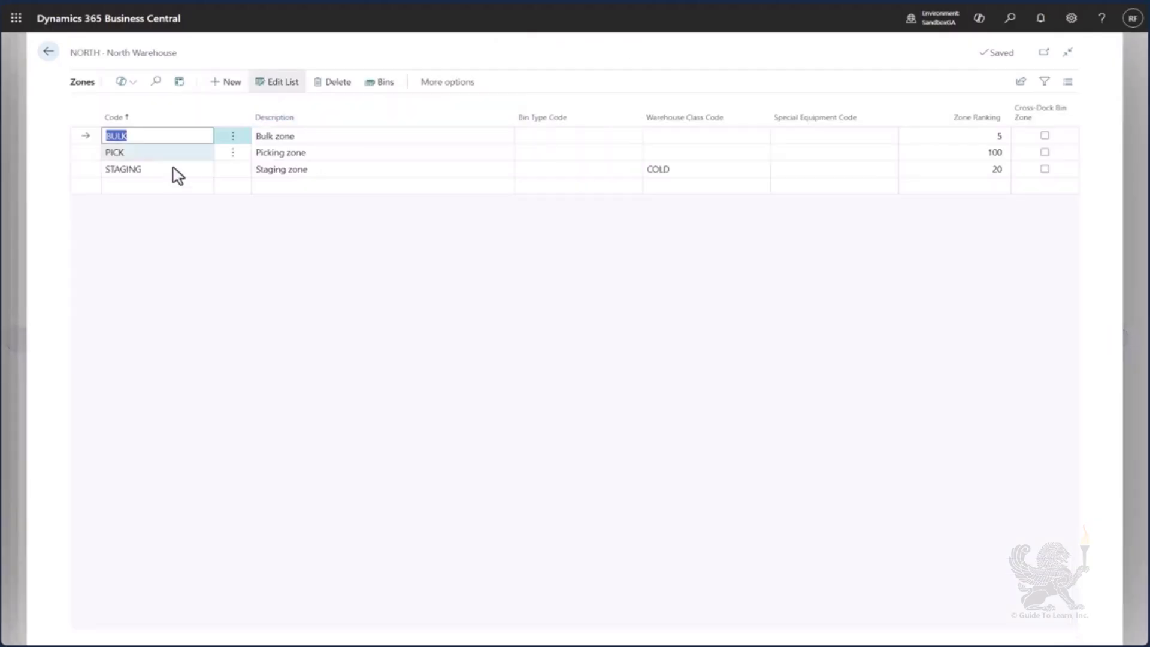
pyautogui.click(157, 171)
pyautogui.click(383, 87)
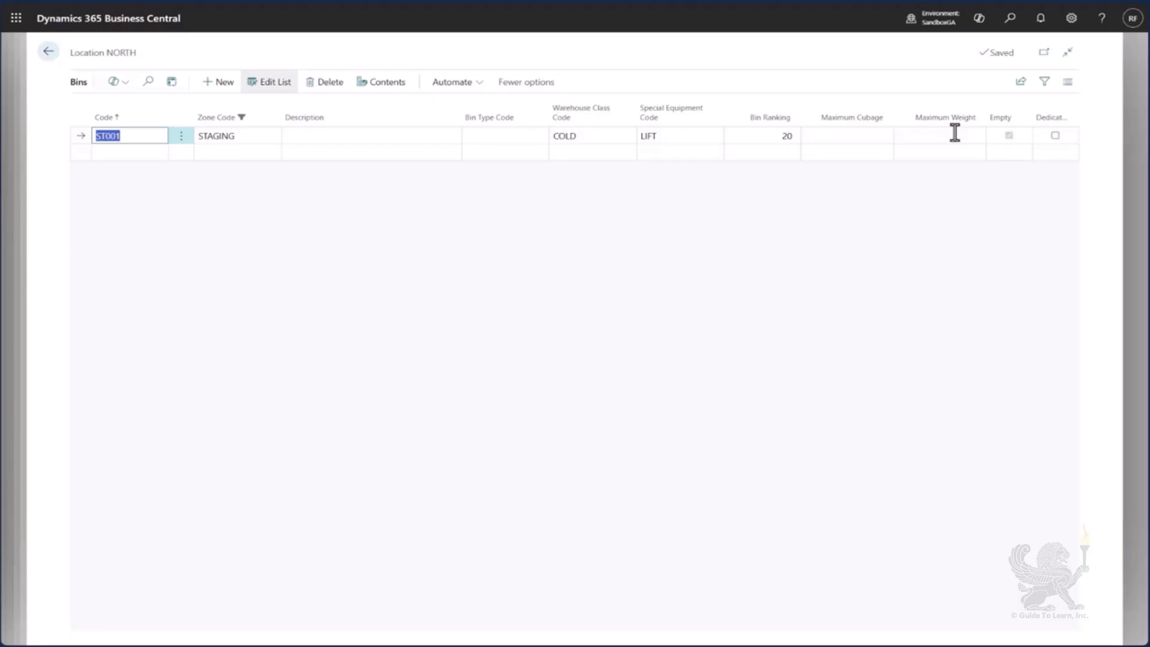
pyautogui.click(861, 136)
pyautogui.write('800')
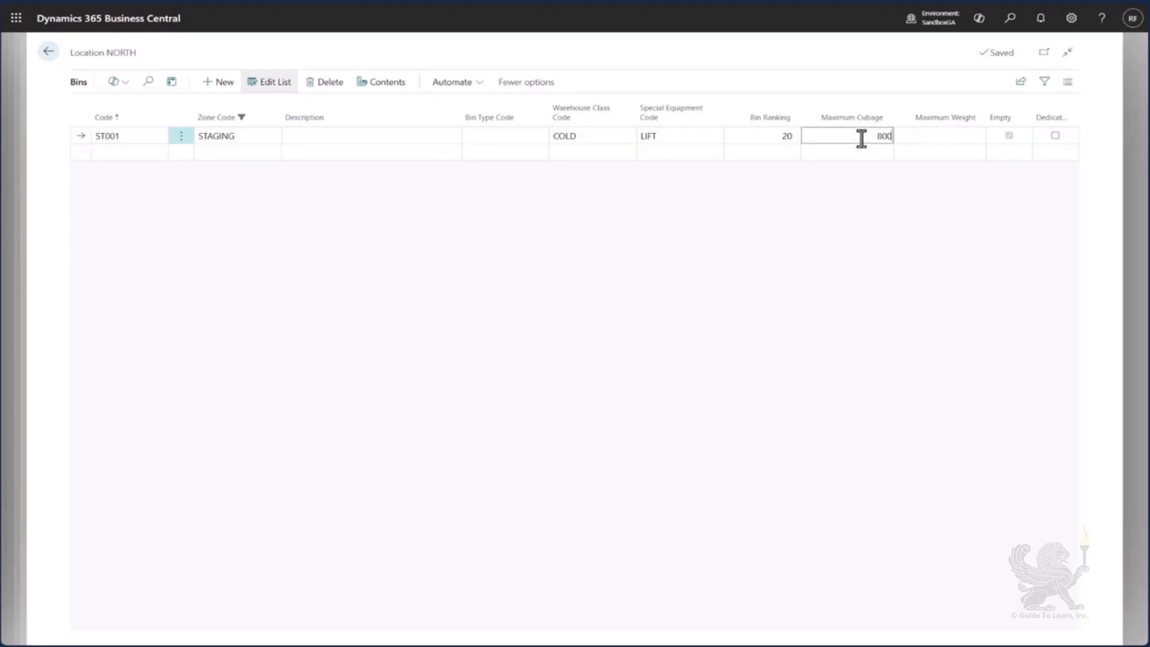
pyautogui.press('Tab')
pyautogui.write('1,000')
pyautogui.press('Tab')
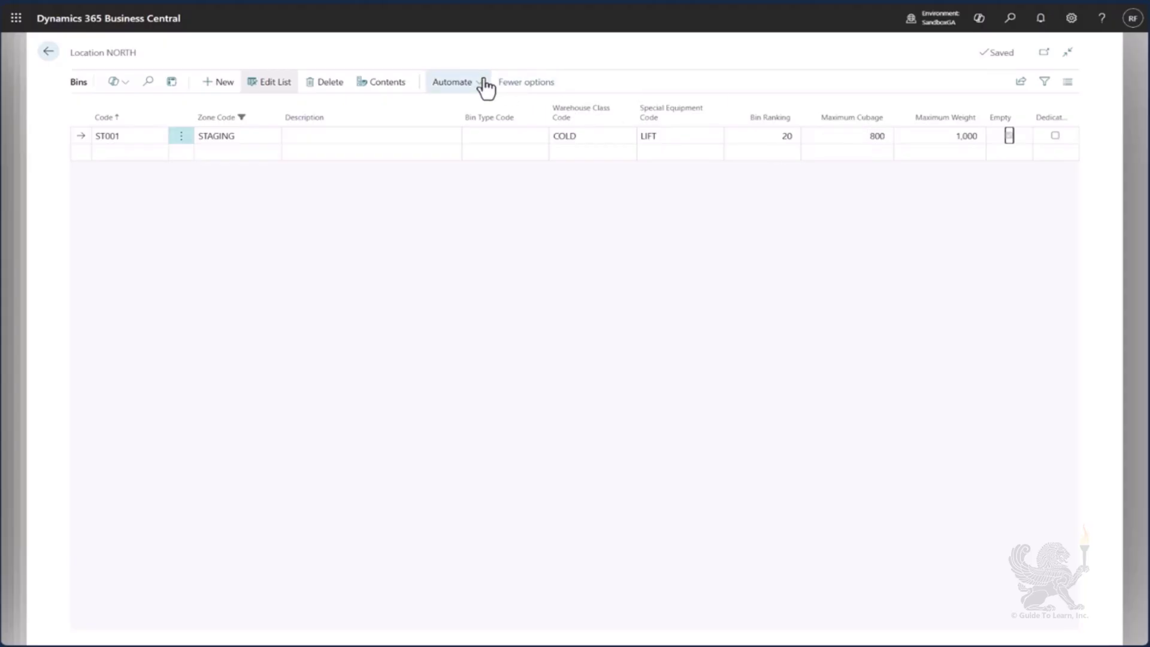
# Go back to the NORTH location card and review the Bin Capacity Policy options, keeping Never Check Capacity.
pyautogui.click(53, 54)
pyautogui.click(51, 53)
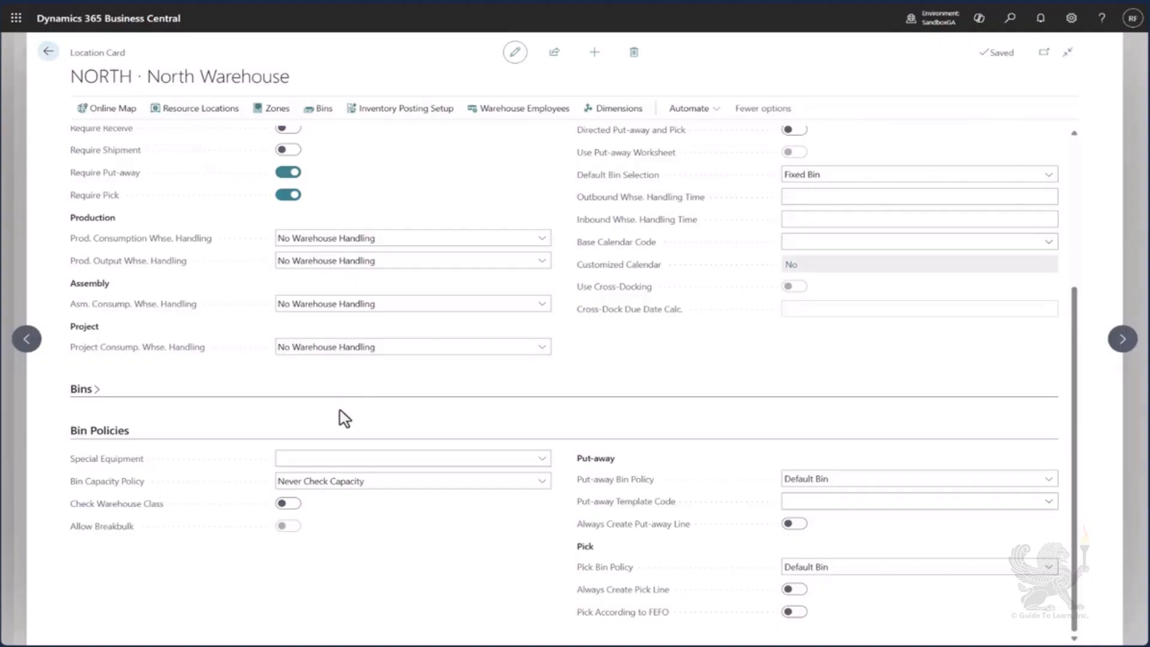
pyautogui.click(379, 485)
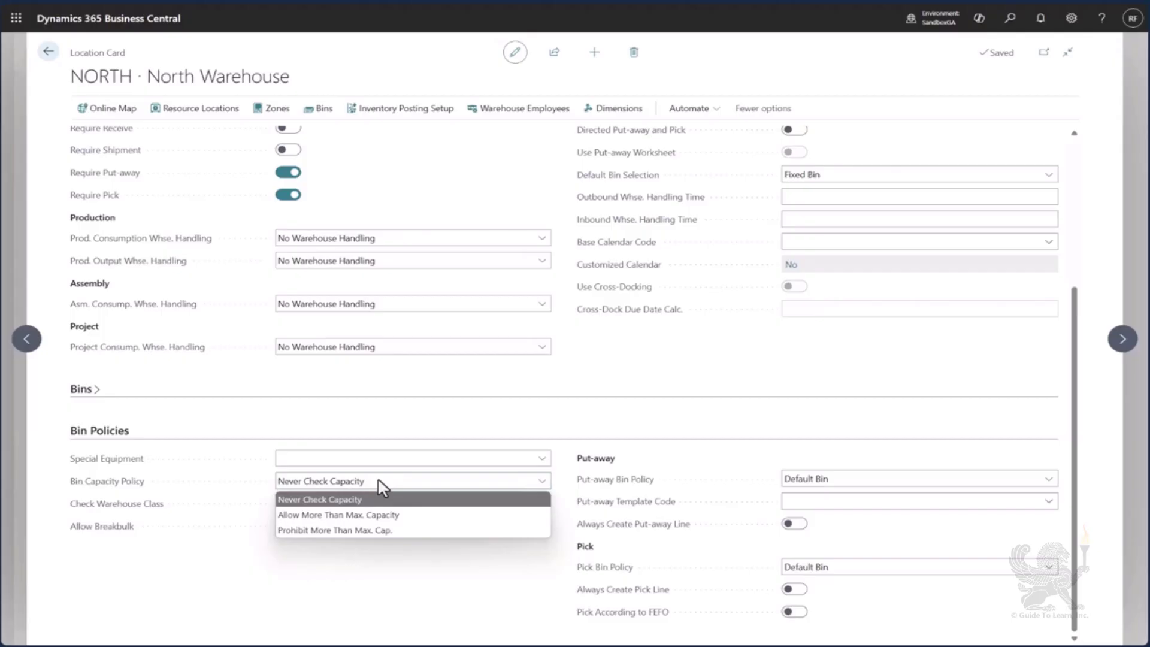
pyautogui.click(418, 499)
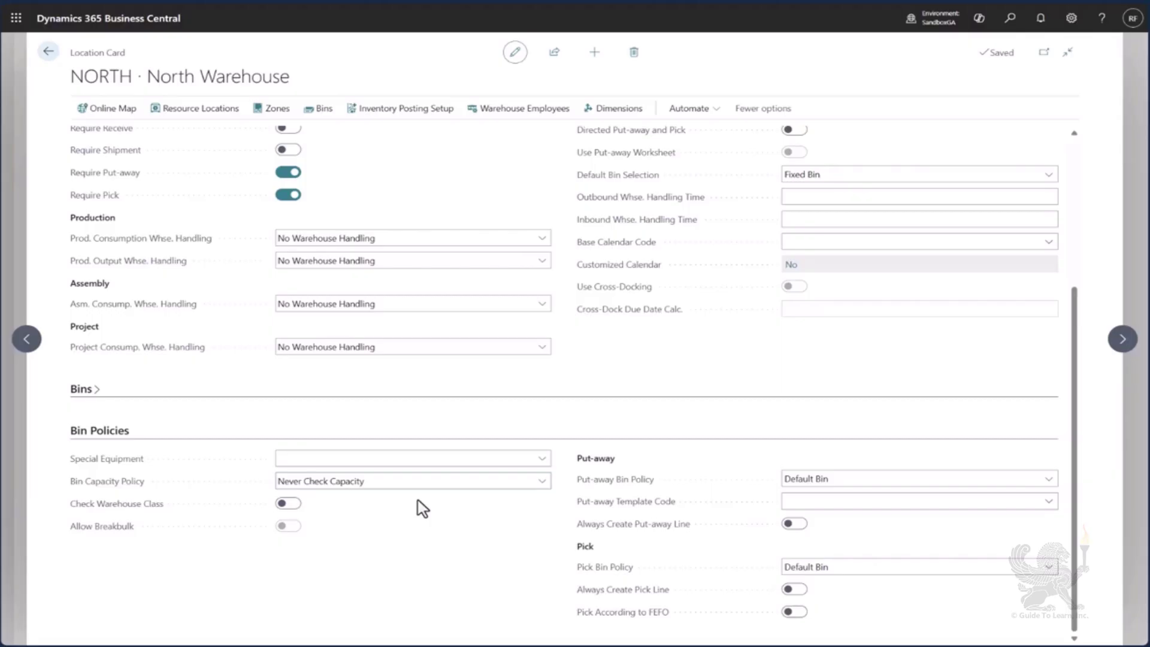
# Leave the location card, search for the Items list and open the card of item 1002, Cleaning Oil.
pyautogui.click(48, 51)
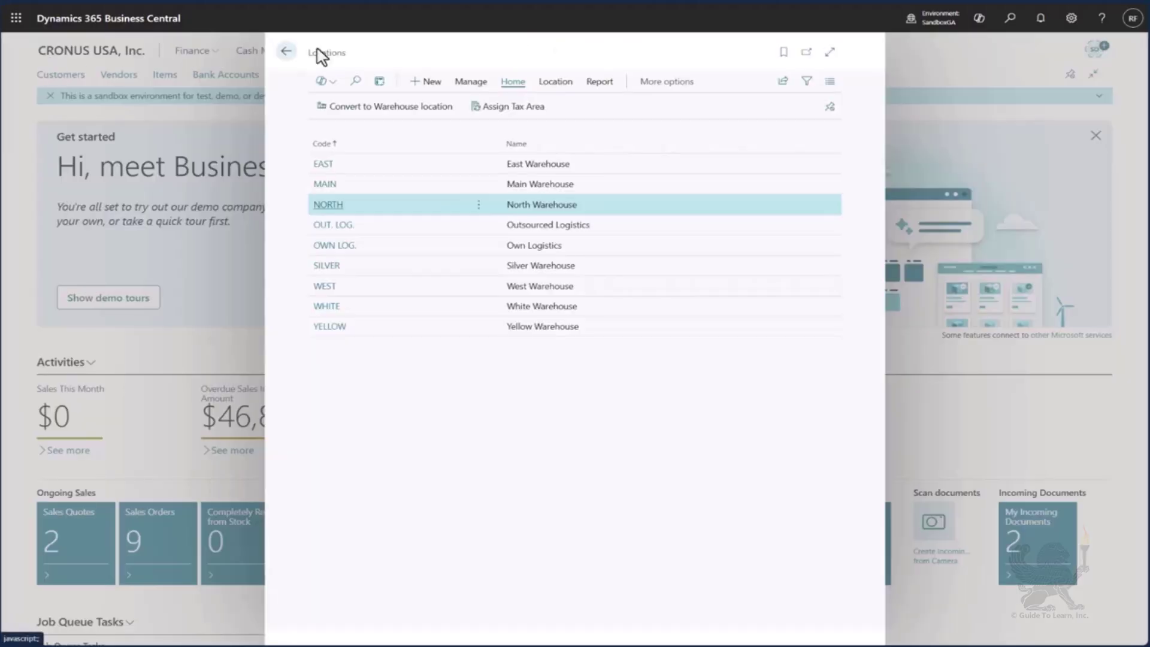
pyautogui.click(1009, 18)
pyautogui.write('item')
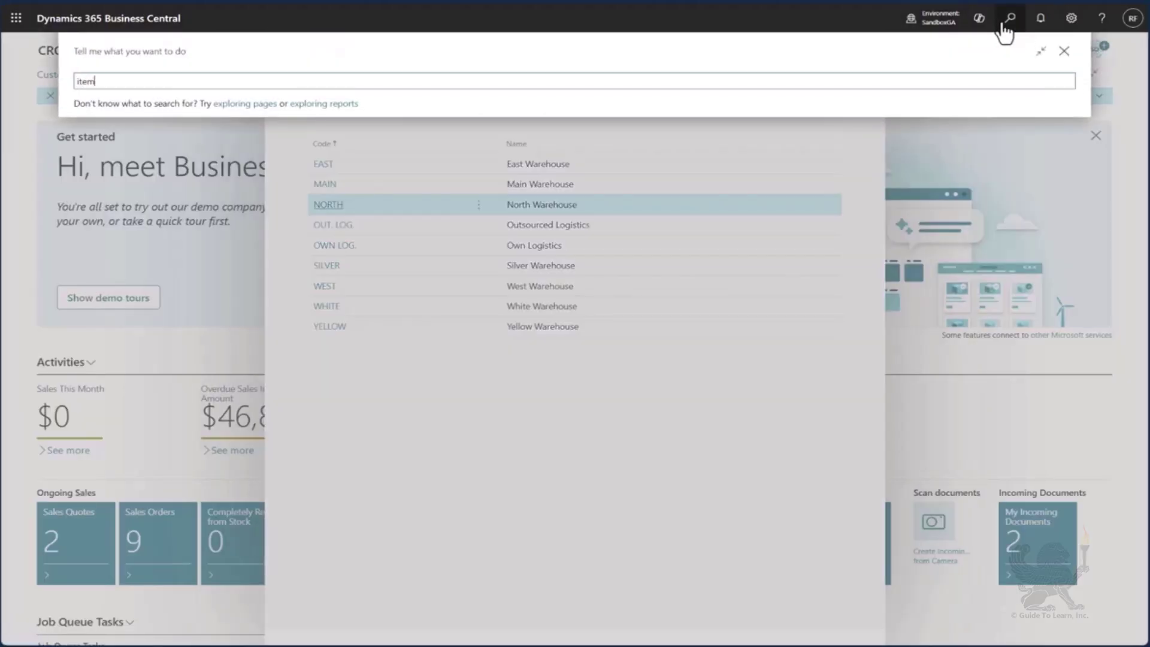
pyautogui.write('s')
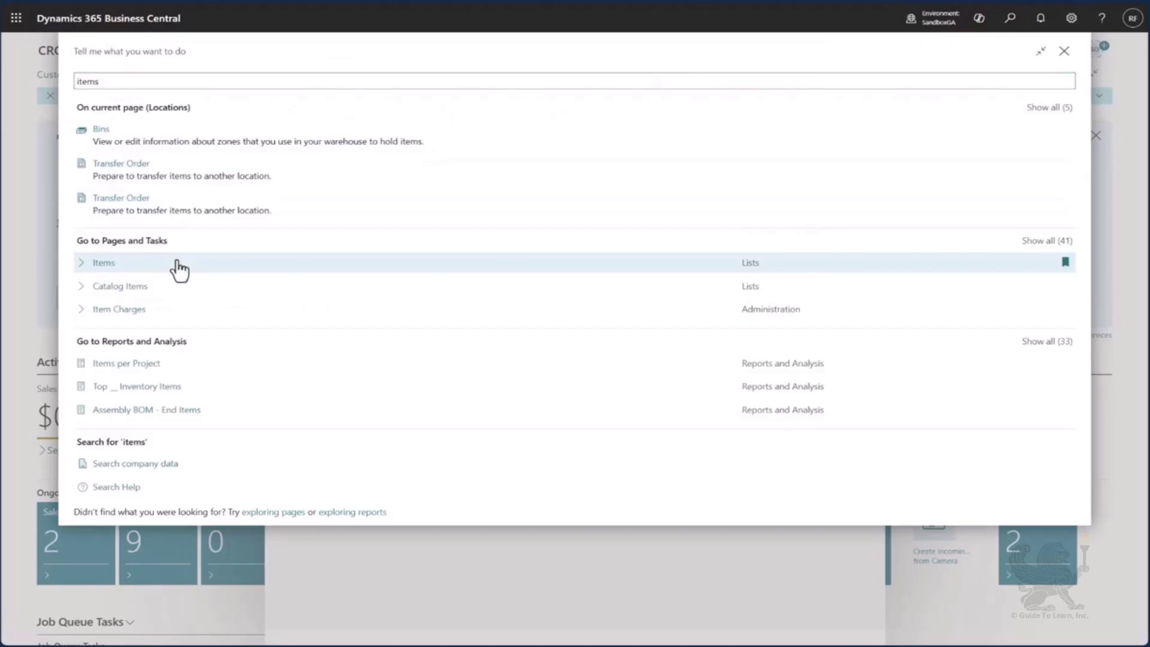
pyautogui.click(179, 264)
pyautogui.click(89, 238)
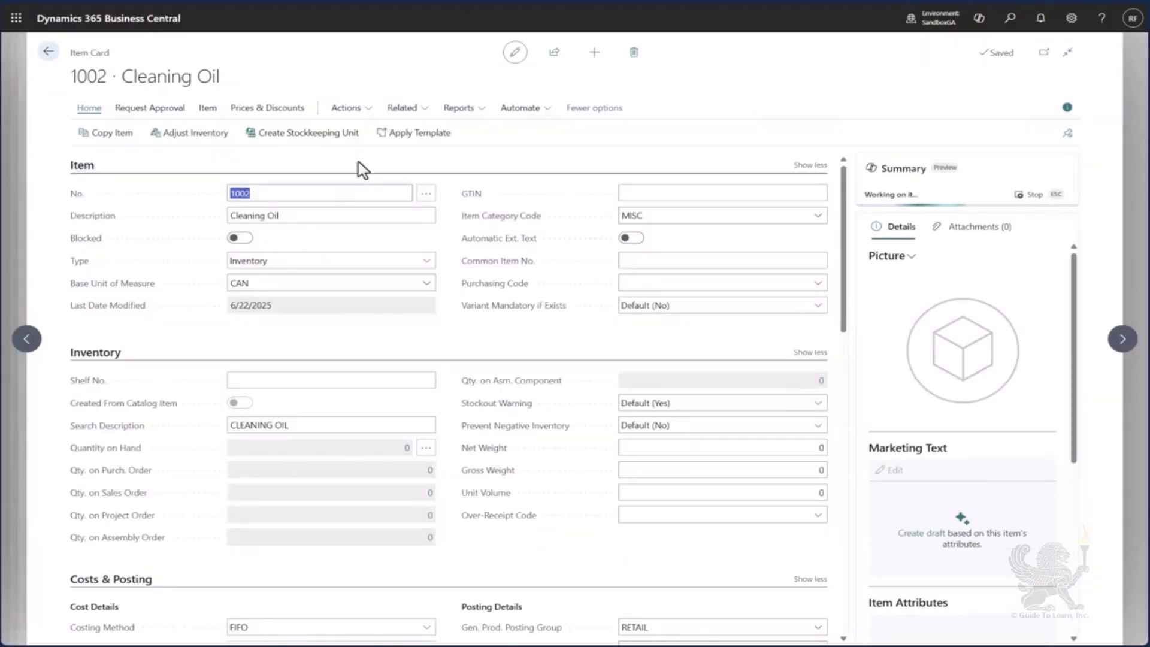
# Open the Cleaning Oil item's units of measure and set the weight of the CAN unit to 1.2.
pyautogui.click(408, 110)
pyautogui.moveTo(421, 160)
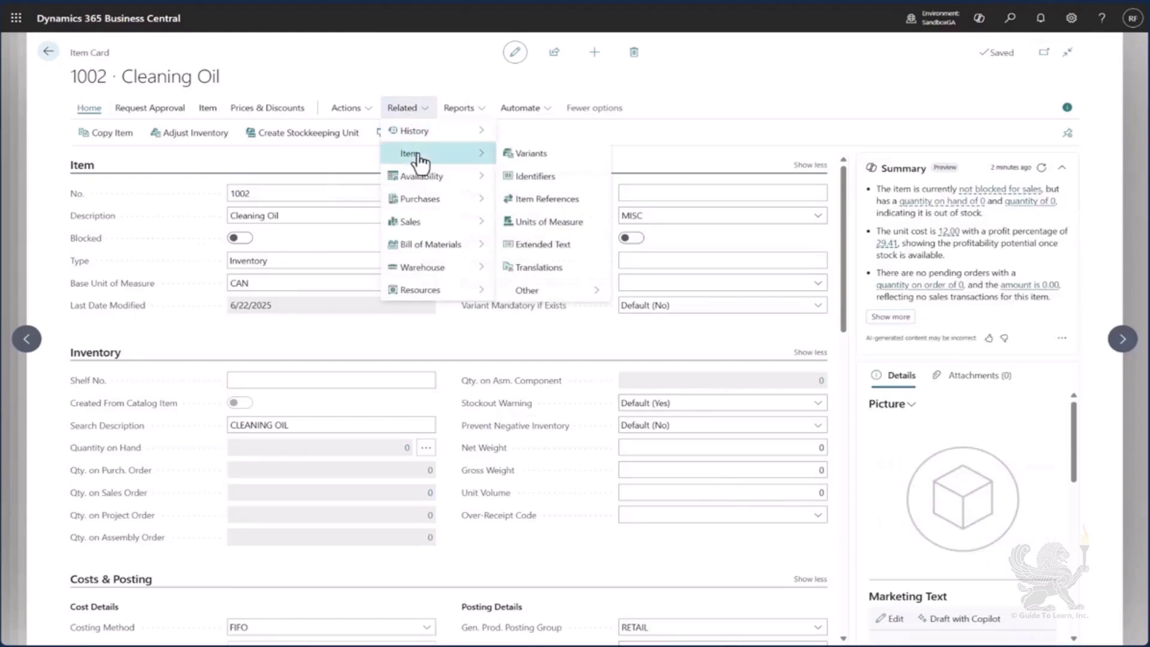
pyautogui.click(574, 223)
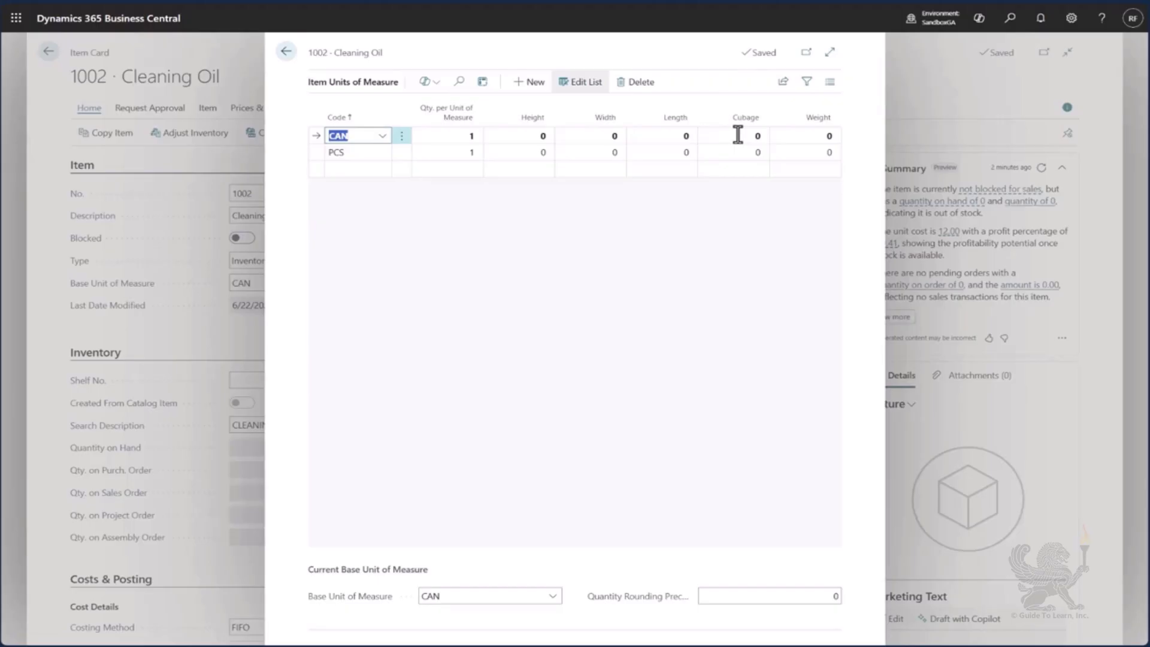
pyautogui.click(797, 135)
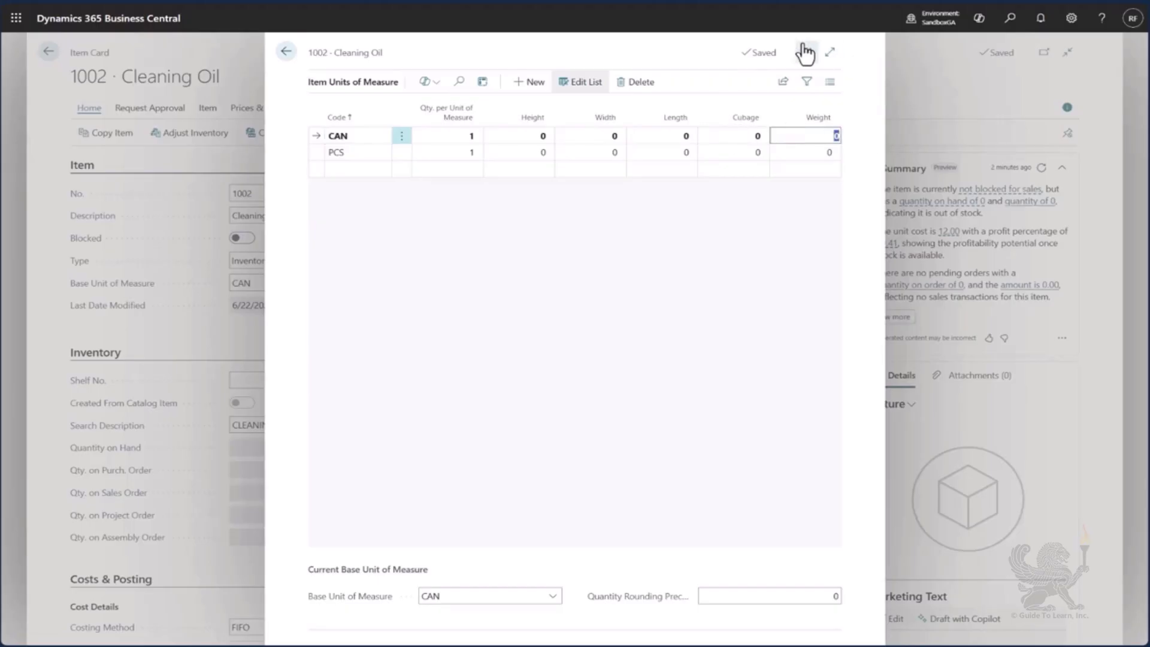
pyautogui.write('1.2')
pyautogui.press('Return')
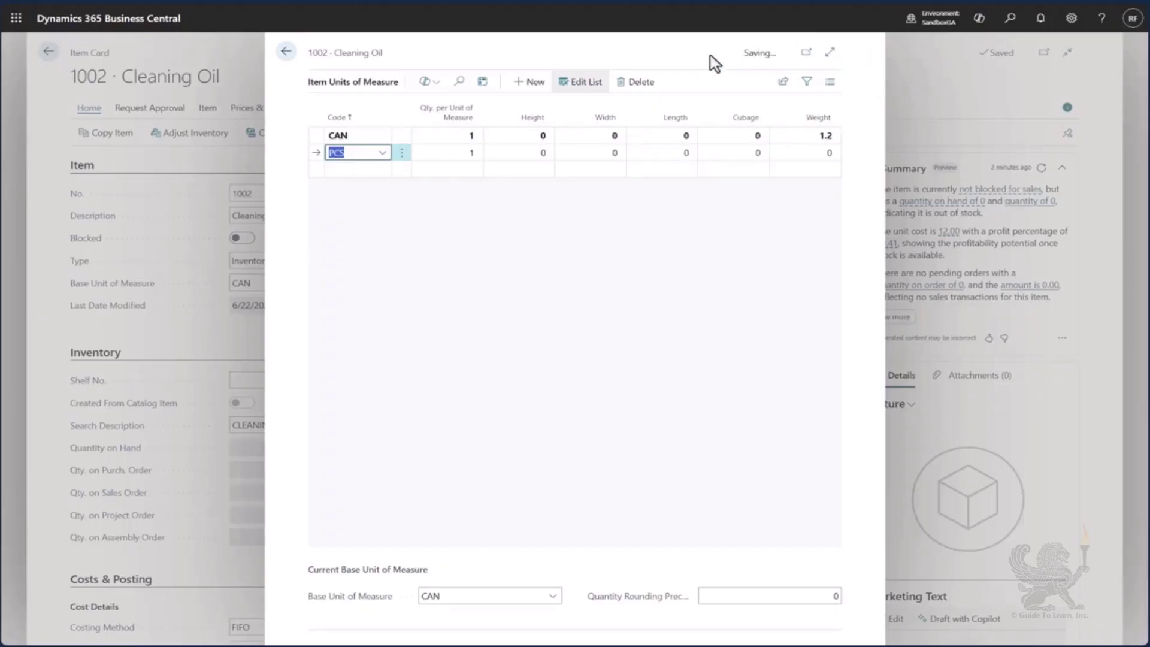
# Add PALLET as another unit of measure for Cleaning Oil with a quantity per unit of measure of 48.
pyautogui.click(369, 171)
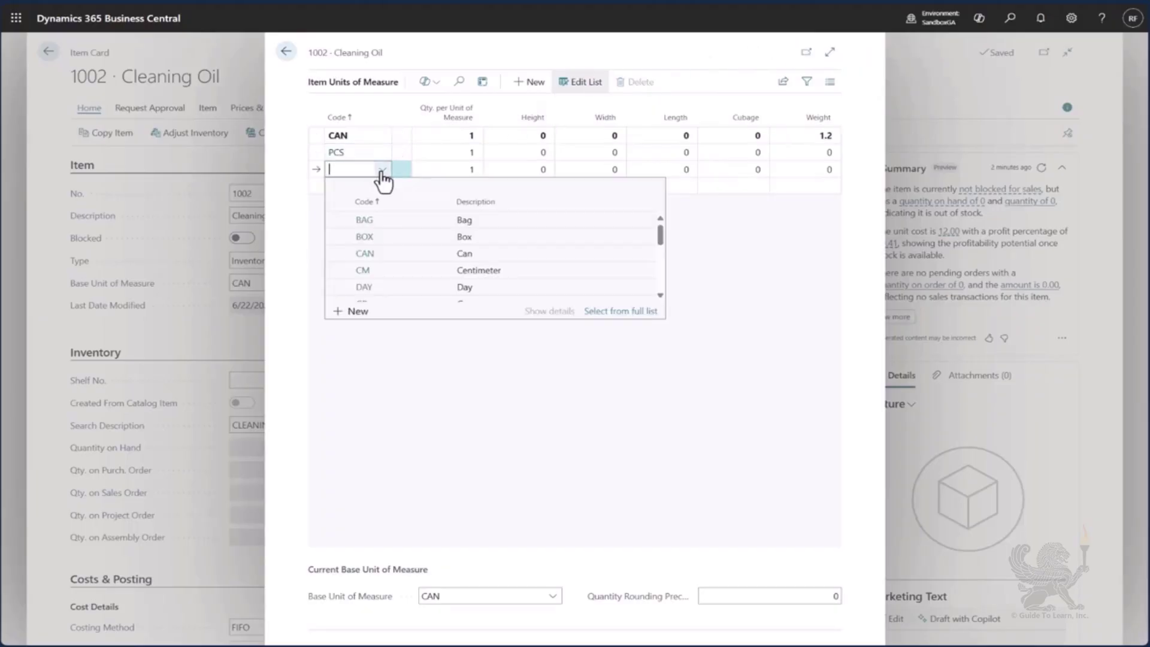
pyautogui.scroll(-3, 416, 270)
pyautogui.scroll(-5, 416, 278)
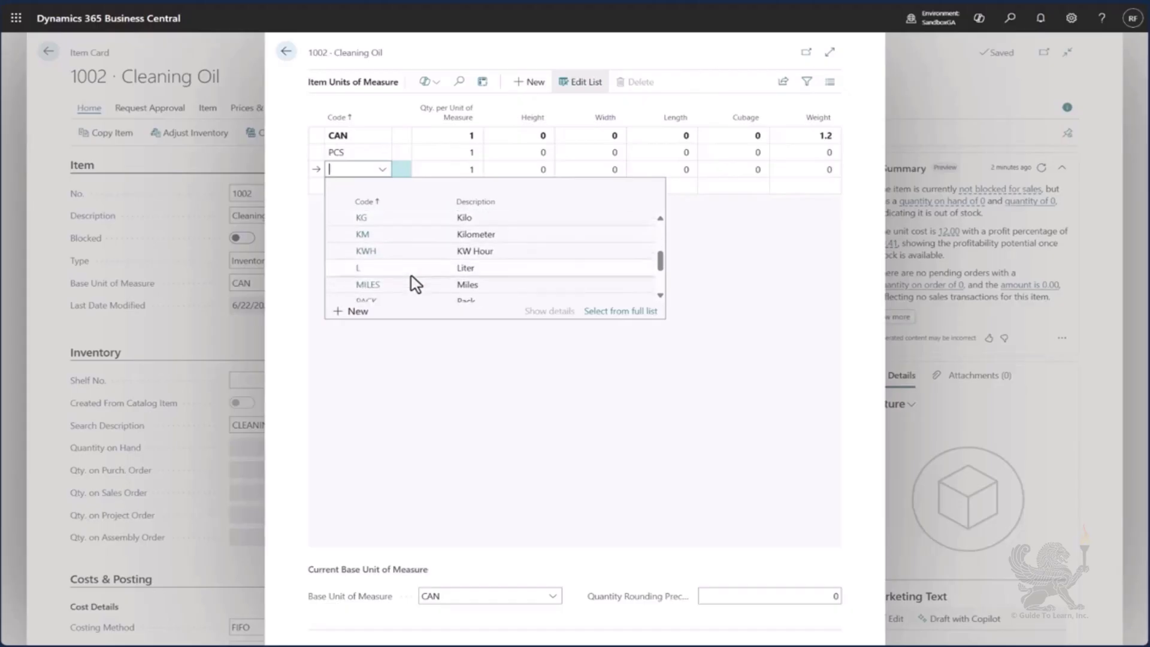
pyautogui.click(415, 246)
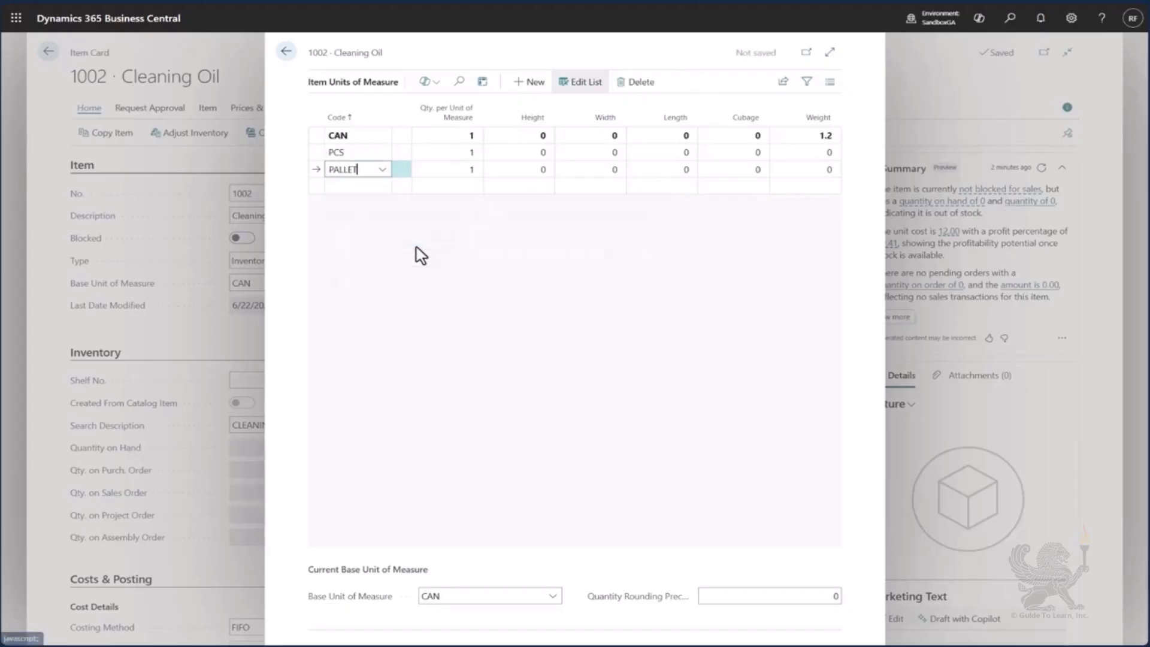
pyautogui.click(477, 168)
pyautogui.write('48')
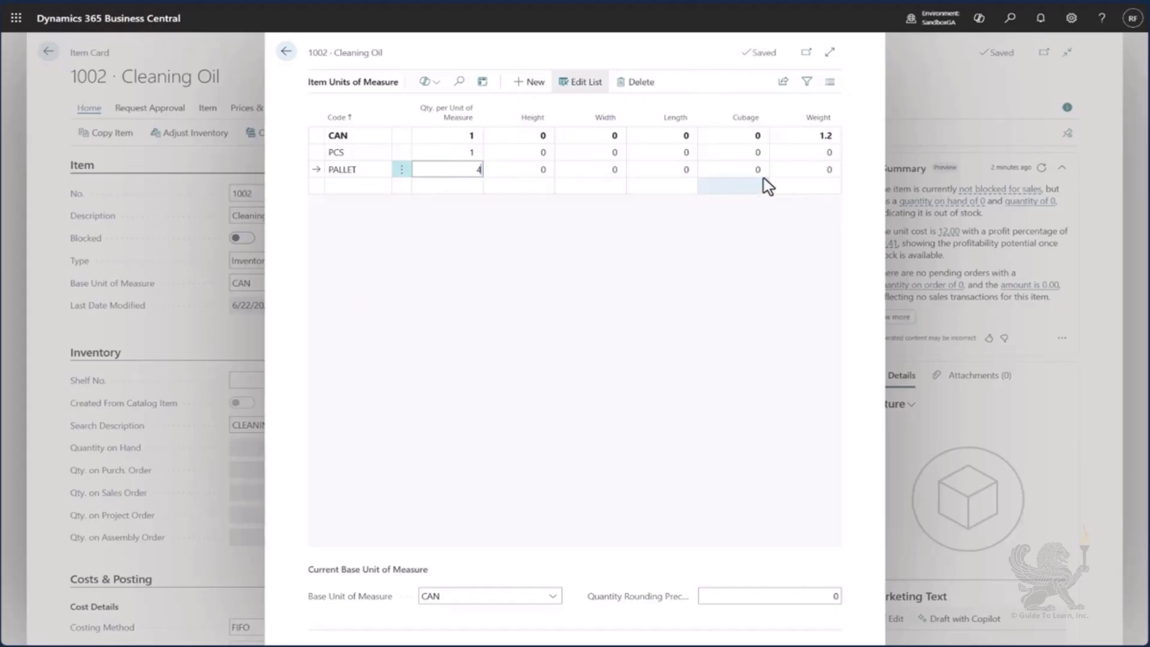
pyautogui.press('Tab')
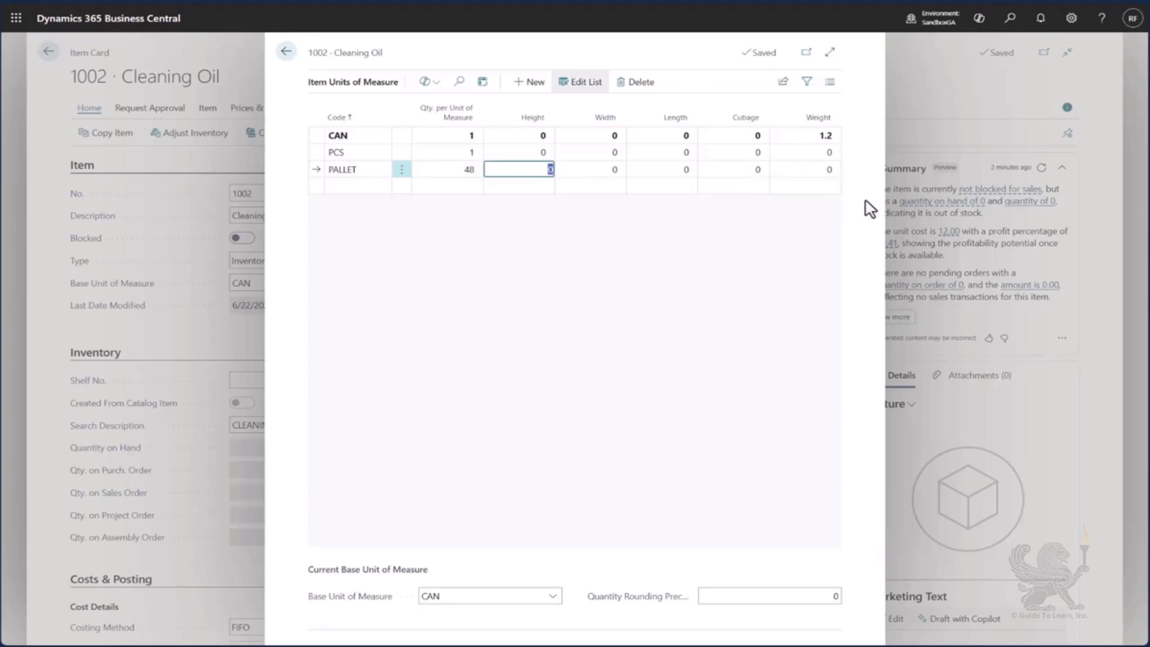
# Enter the PALLET unit's weight as the calculation 48*1.2.
pyautogui.press('Tab')
pyautogui.press('Tab')
pyautogui.press('Tab')
pyautogui.press('Tab')
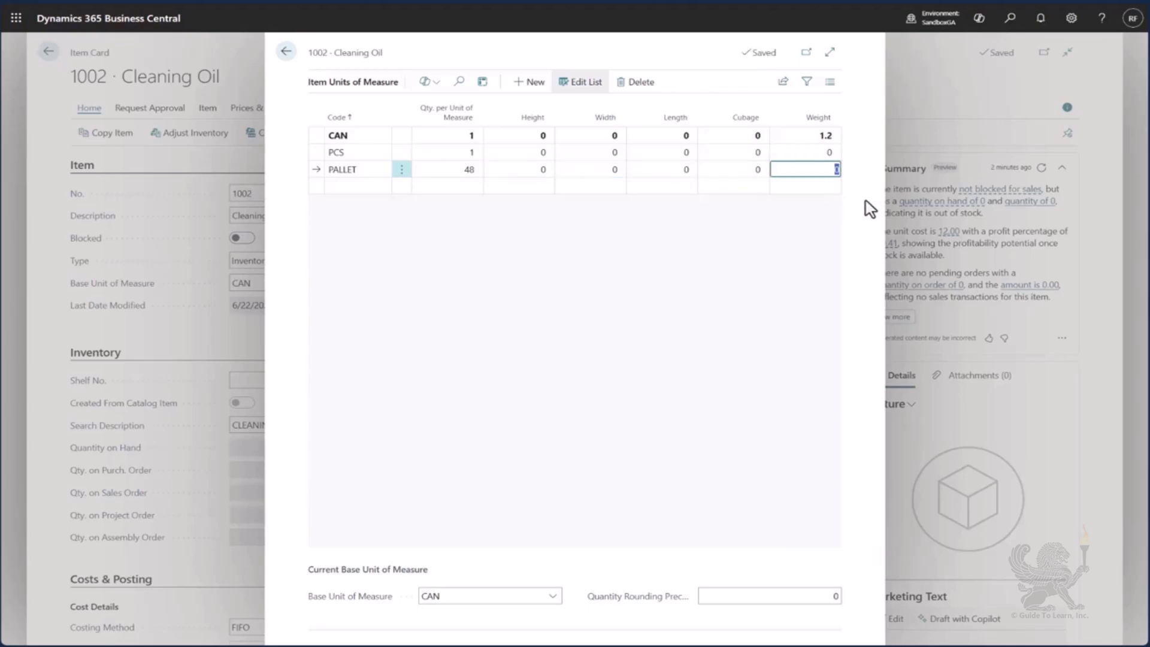
pyautogui.write('48*1.2')
pyautogui.press('Return')
pyautogui.click(781, 170)
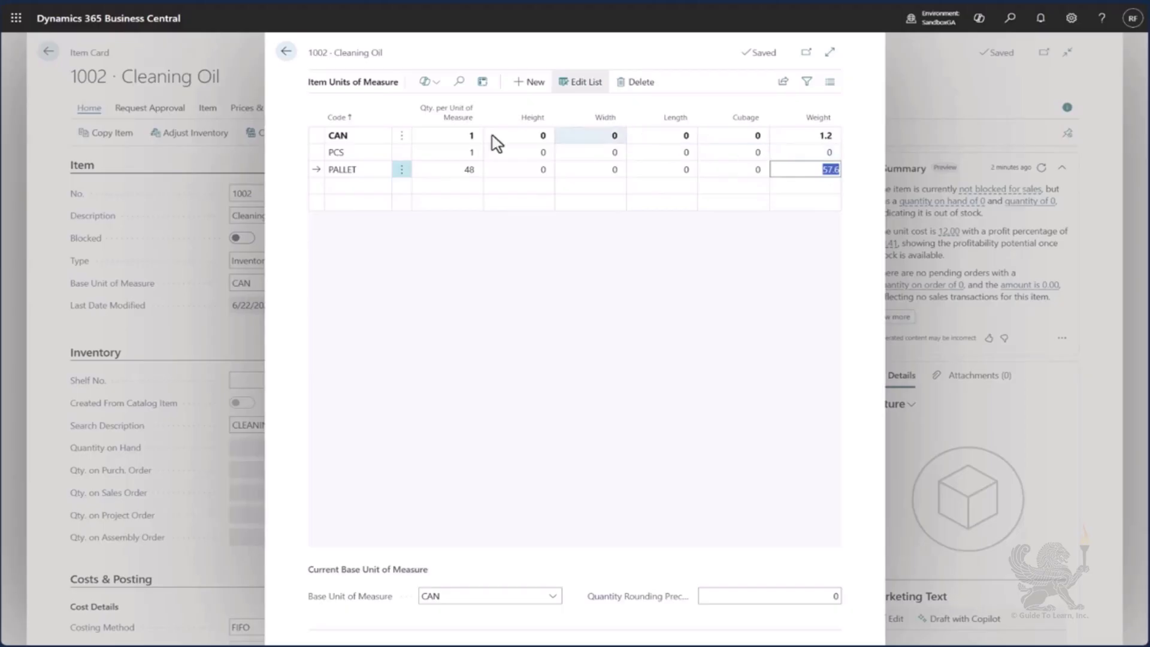
# Leave the item pages, reopen the NORTH location card and bring up the bins of its STAGING zone.
pyautogui.click(282, 52)
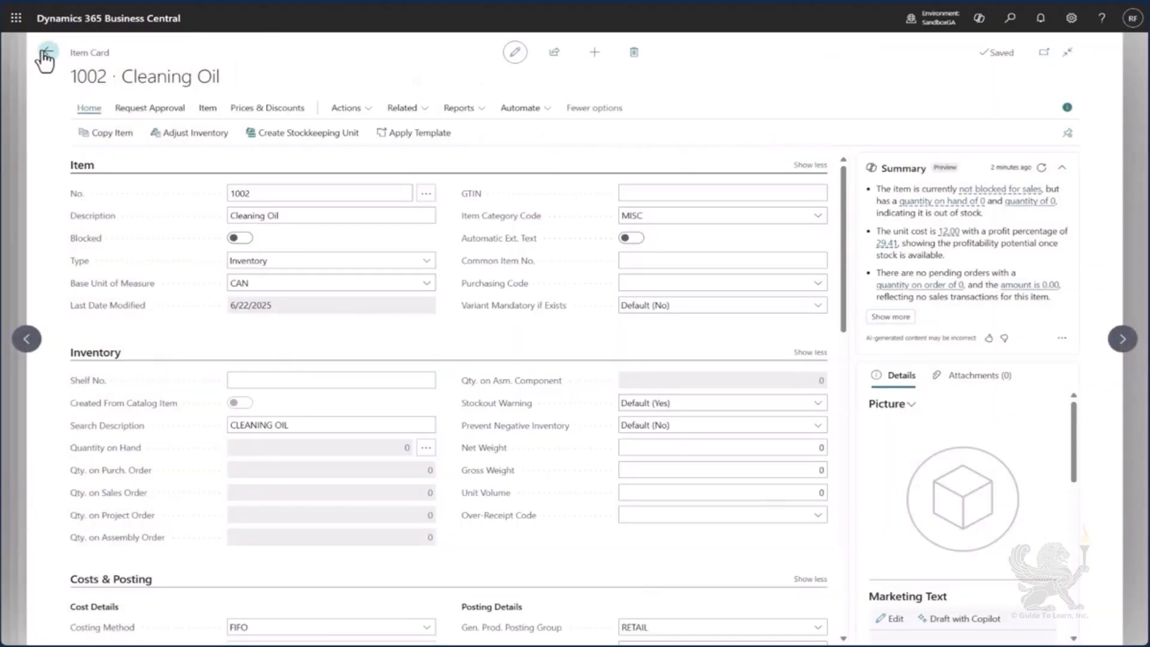
pyautogui.click(46, 52)
pyautogui.click(48, 52)
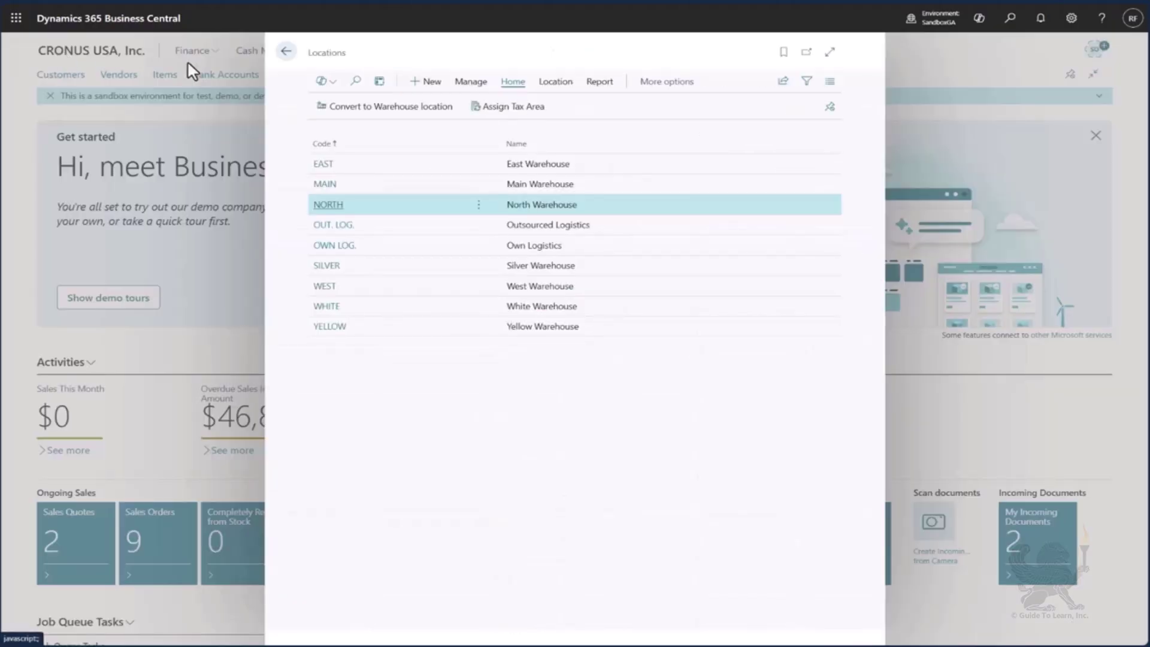
pyautogui.click(339, 203)
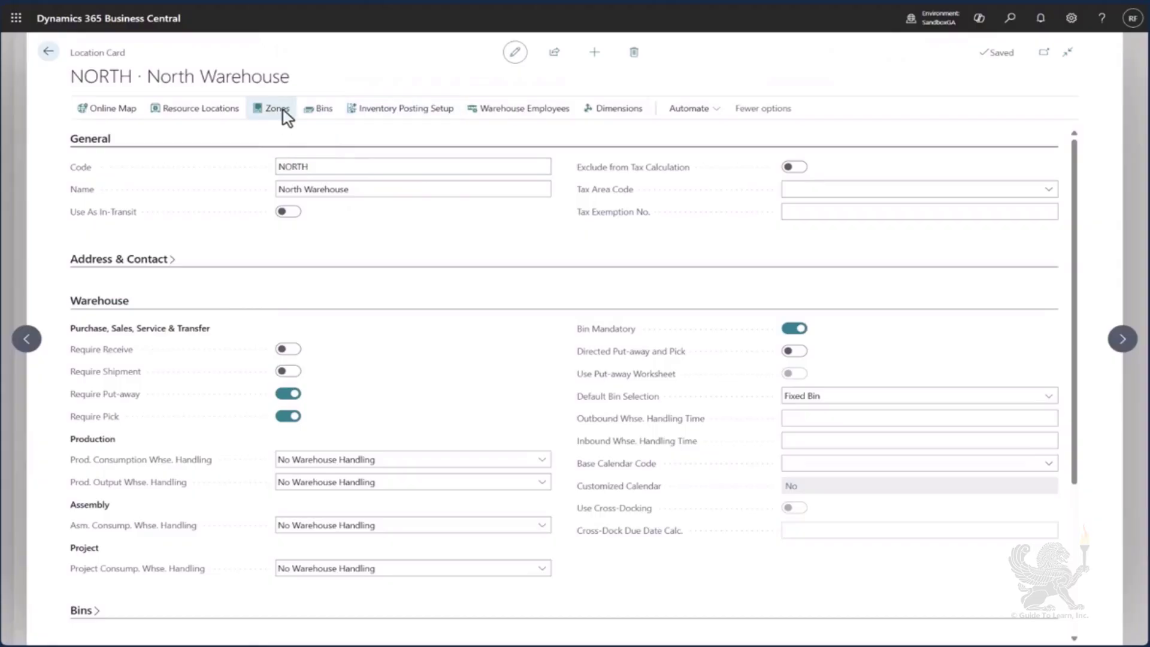
pyautogui.click(283, 110)
pyautogui.click(282, 172)
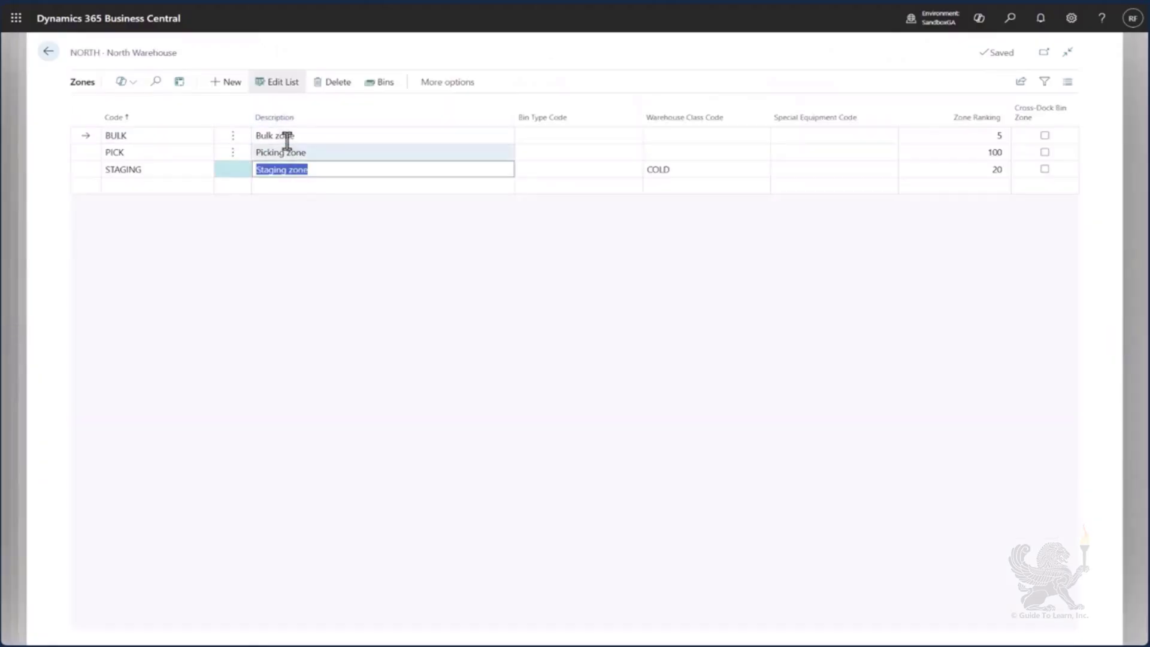
pyautogui.click(376, 96)
# Add a bin with code ST002 to the STAGING zone and set its bin ranking to 50.
pyautogui.click(138, 152)
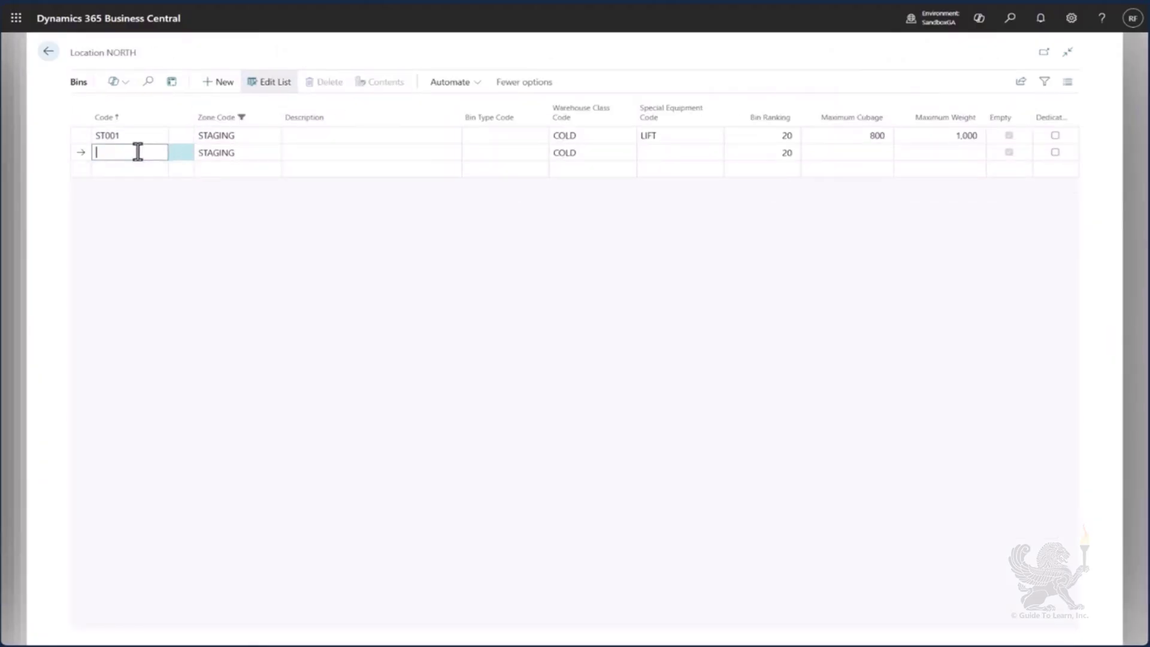
pyautogui.write('ST002')
pyautogui.press('Tab')
pyautogui.press('Tab')
pyautogui.press('Tab')
pyautogui.press('Tab')
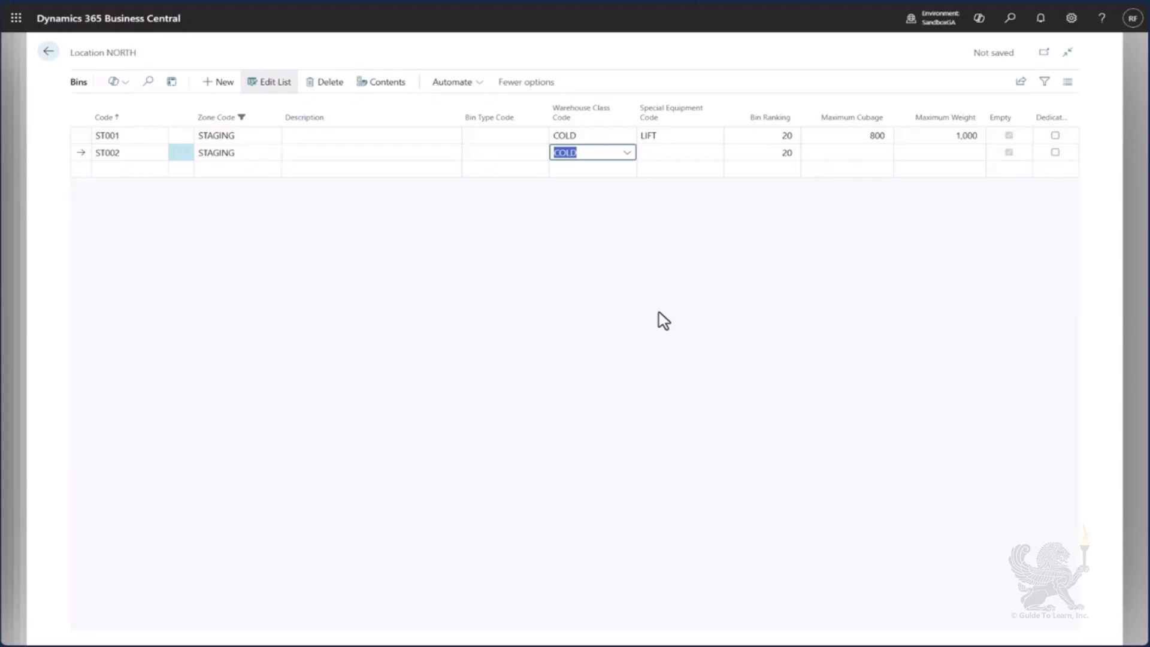
pyautogui.press('Tab')
pyautogui.press('Tab')
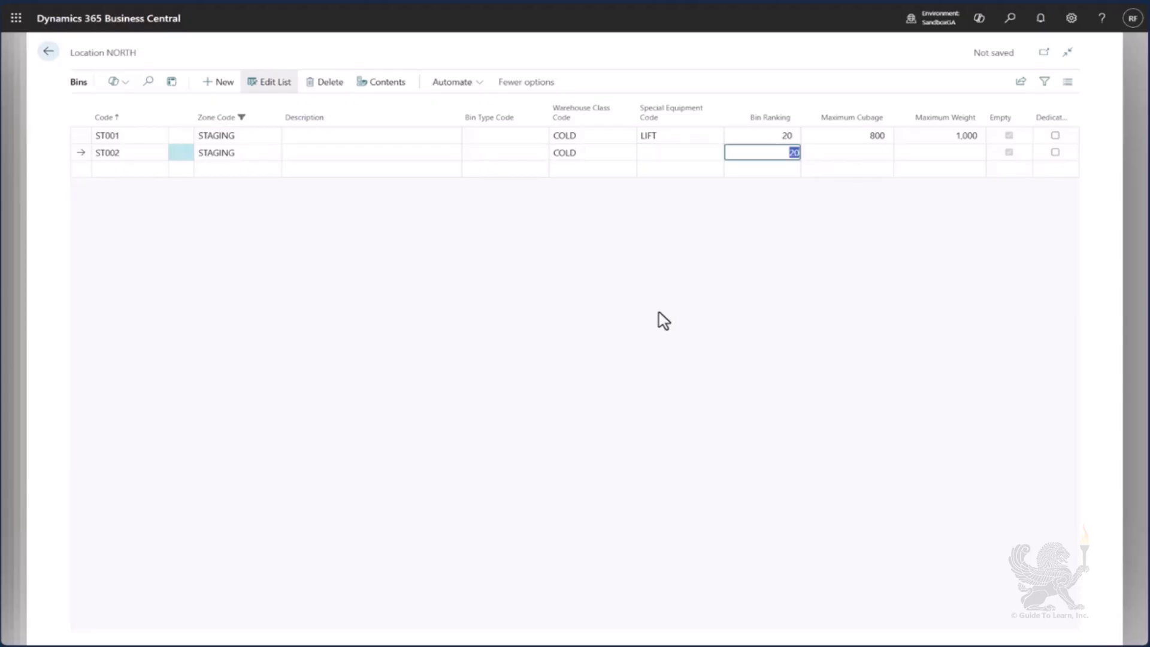
pyautogui.write('50')
pyautogui.press('Tab')
pyautogui.hotkey('shift', 'Tab')
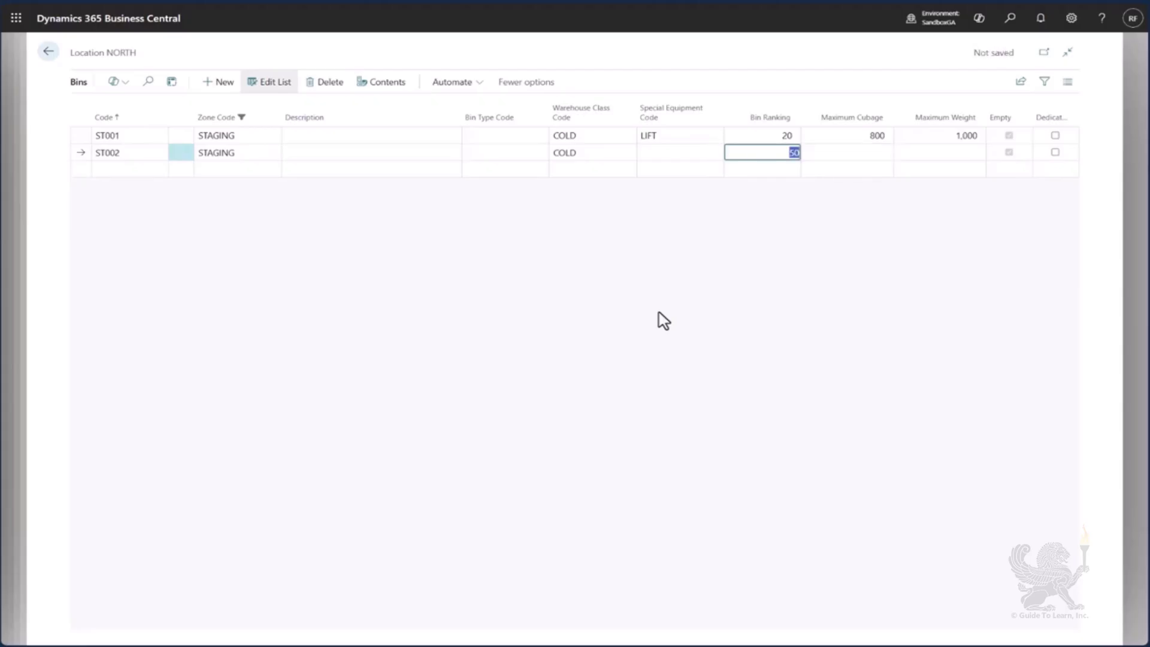